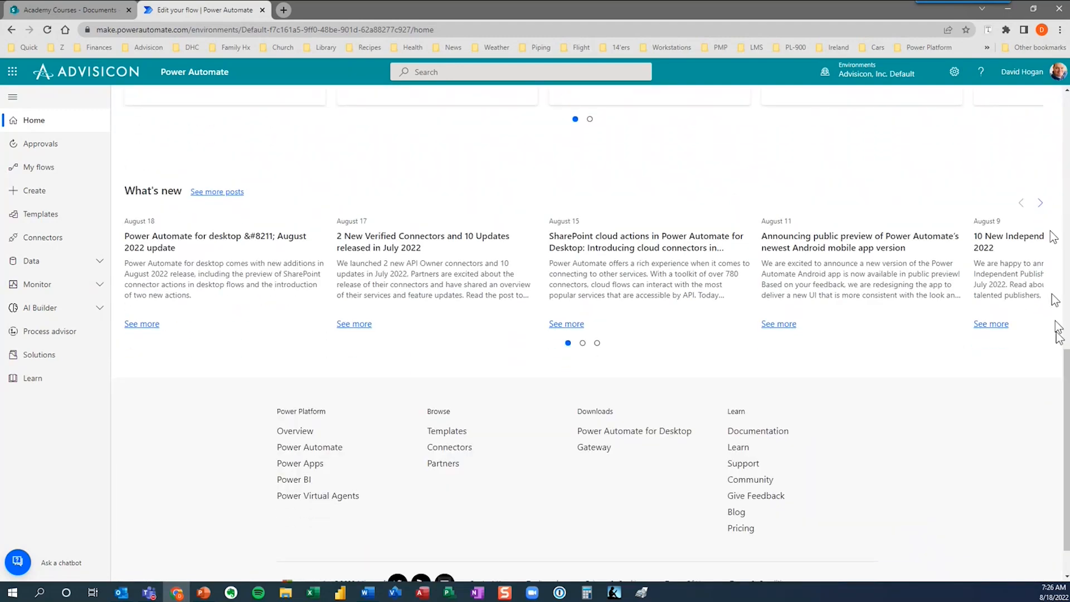
Scroll up, check Approvals and My flows, then go to the Create page.
{"action": "left_click_drag", "start_coordinate": [1068, 368], "coordinate": [1067, 111]}
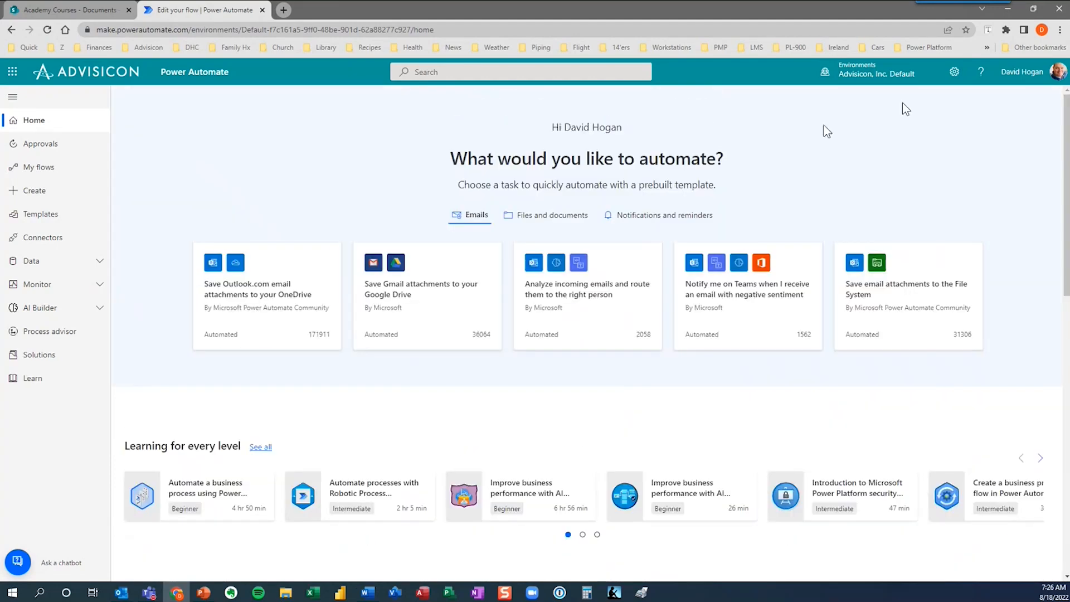
{"action": "left_click", "coordinate": [50, 145]}
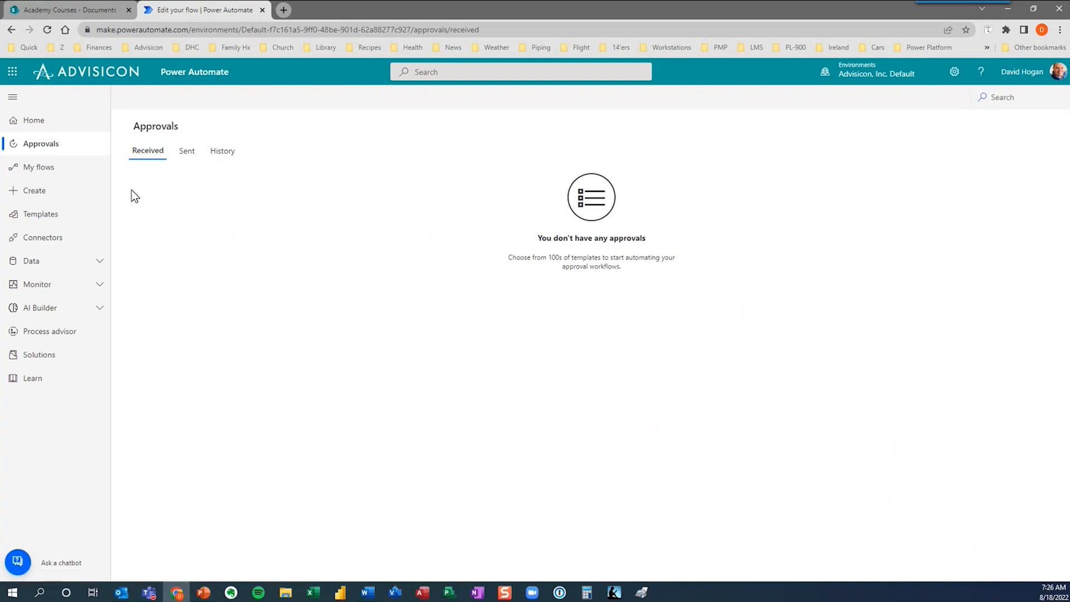
{"action": "left_click", "coordinate": [58, 176]}
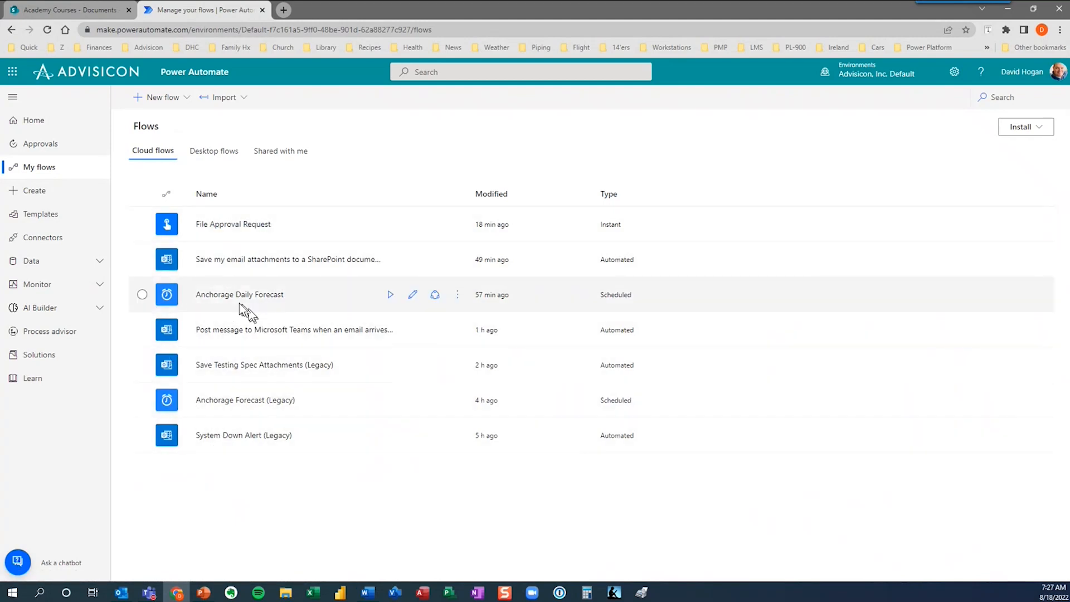
{"action": "left_click", "coordinate": [53, 193]}
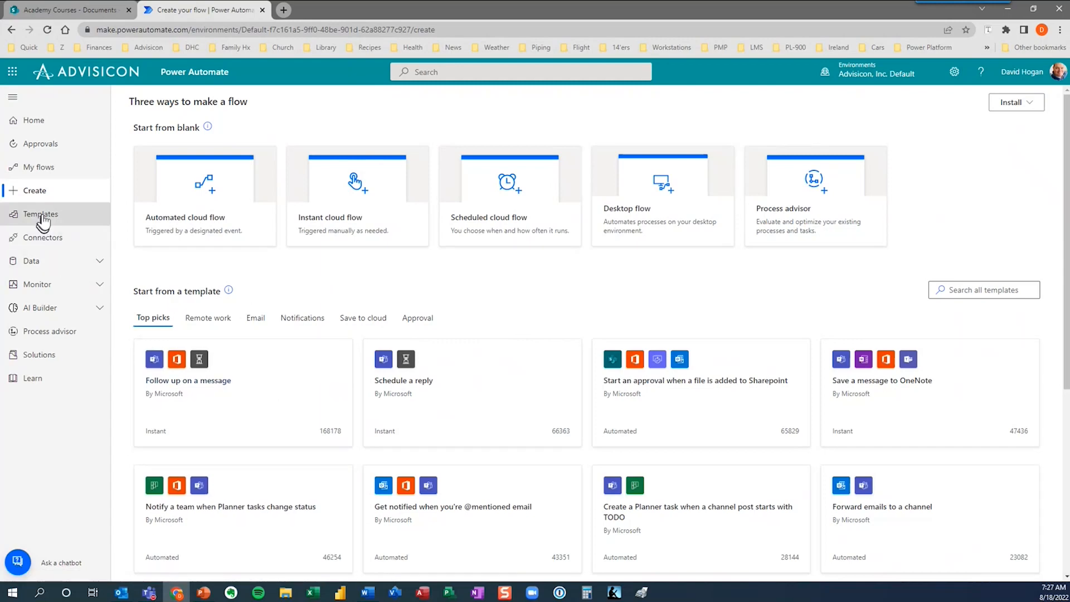
Search the template gallery for 'twitter' and scroll through the matching templates.
{"action": "left_click", "coordinate": [25, 215]}
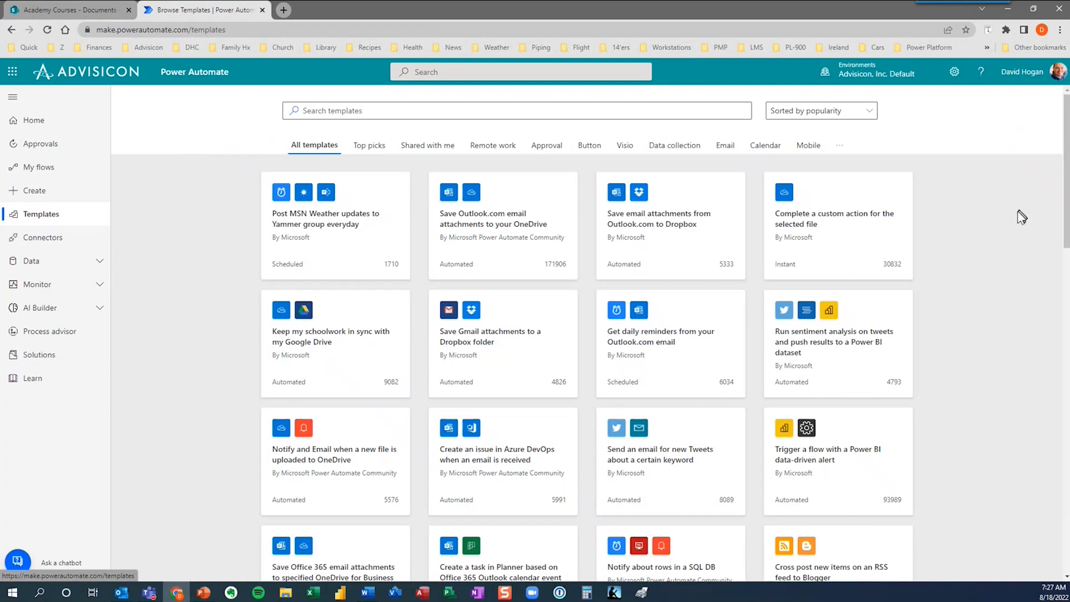
{"action": "left_click", "coordinate": [378, 112]}
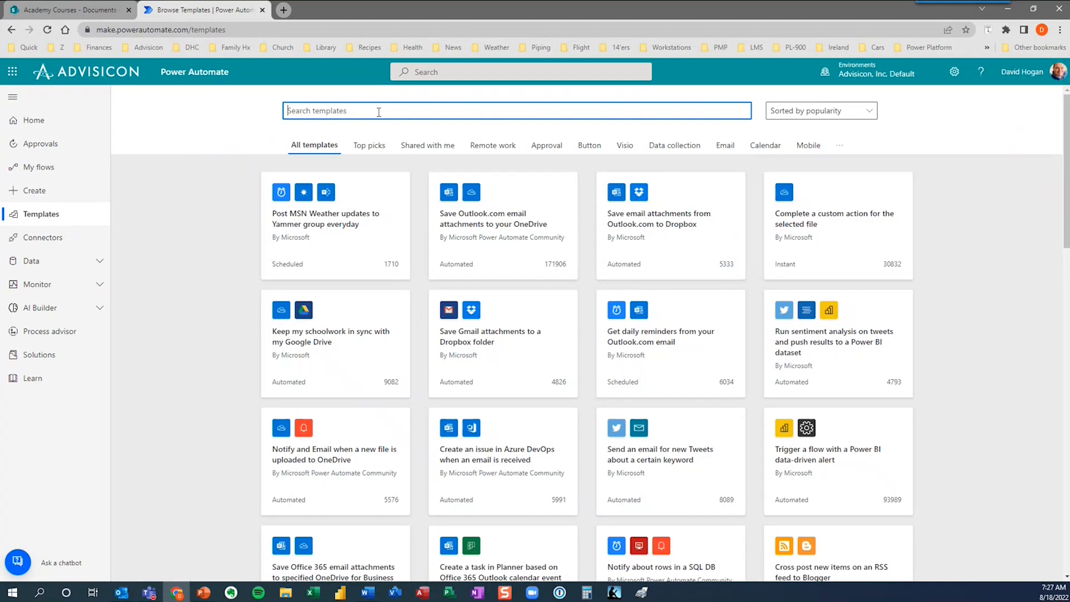
{"action": "type", "text": "twiteer"}
{"action": "key", "text": "BackSpace"}
{"action": "key", "text": "BackSpace"}
{"action": "key", "text": "BackSpace"}
{"action": "type", "text": "tter"}
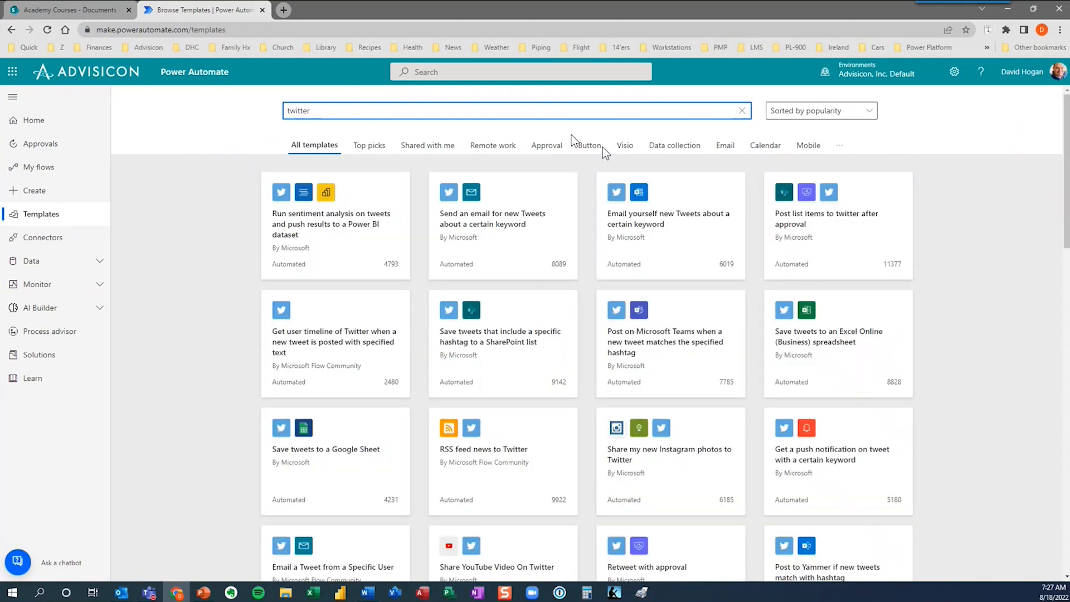
{"action": "scroll", "coordinate": [753, 245], "scroll_direction": "down", "scroll_amount": 1}
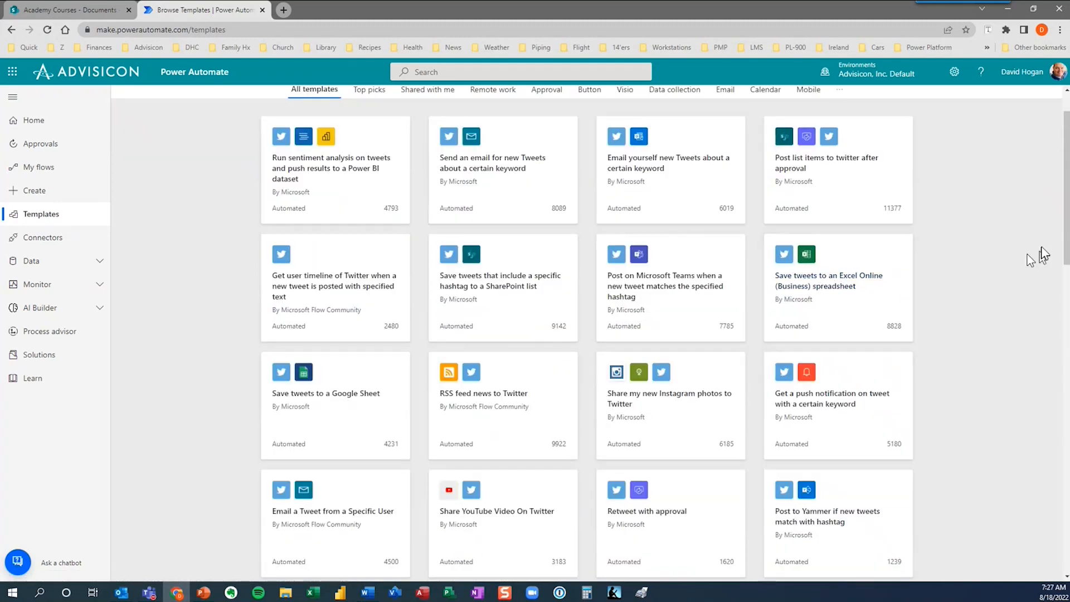
{"action": "scroll", "coordinate": [1048, 290], "scroll_direction": "down", "scroll_amount": 5}
{"action": "scroll", "coordinate": [1051, 315], "scroll_direction": "down", "scroll_amount": 5}
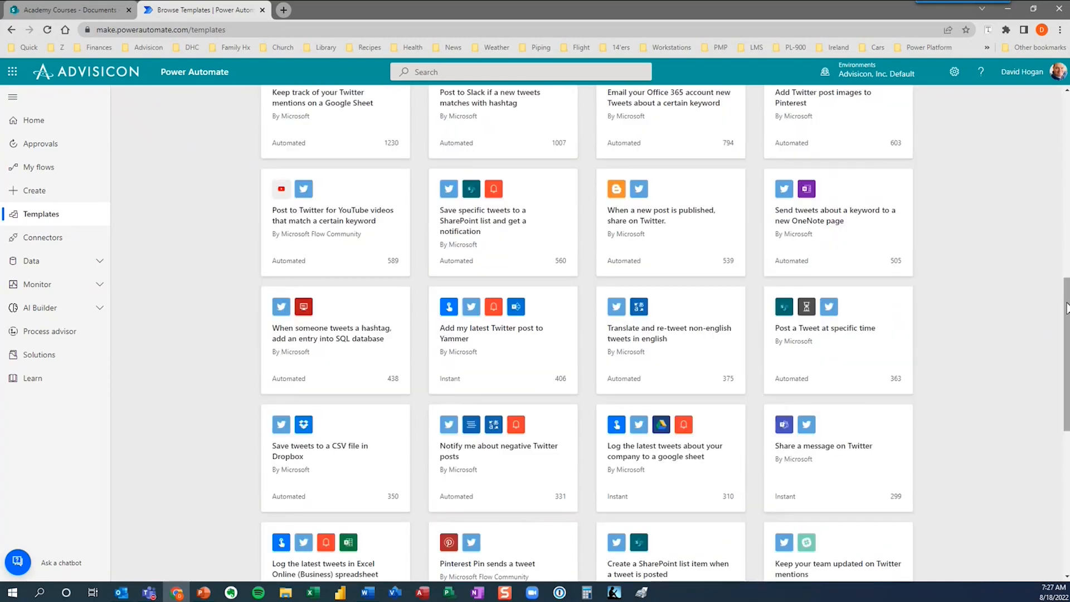
{"action": "scroll", "coordinate": [1066, 308], "scroll_direction": "down", "scroll_amount": 3}
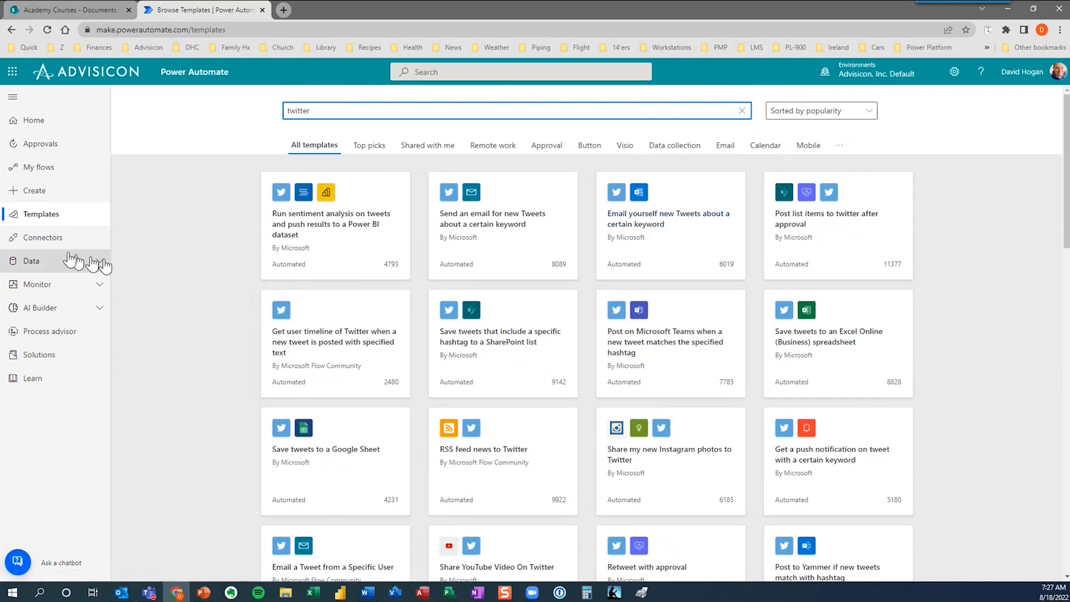
Browse the Connectors page, checking the connector type filter without changing it.
{"action": "left_click", "coordinate": [45, 241]}
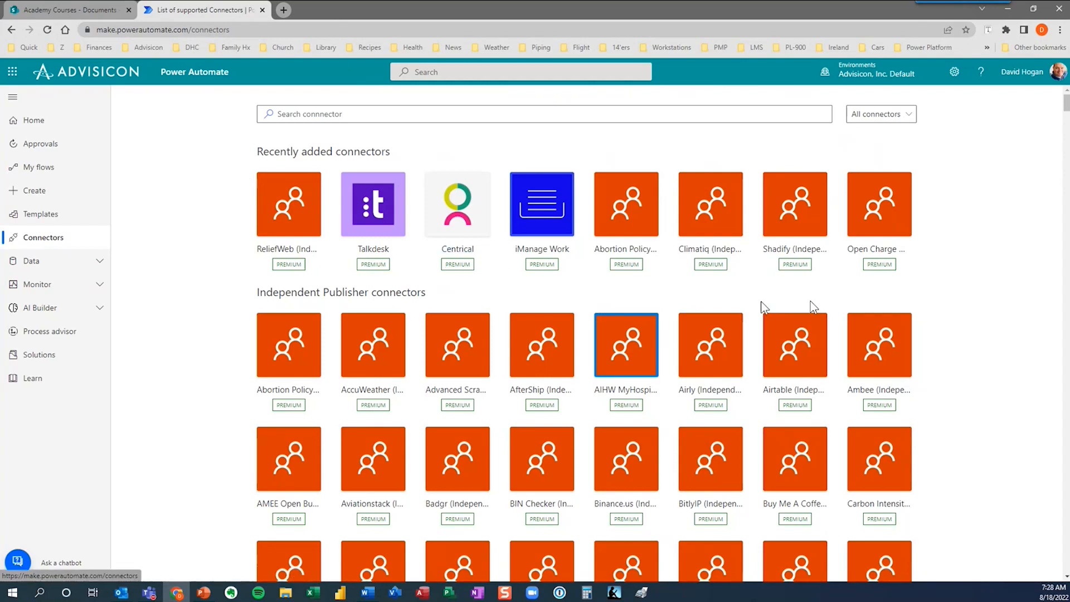
{"action": "left_click", "coordinate": [909, 119]}
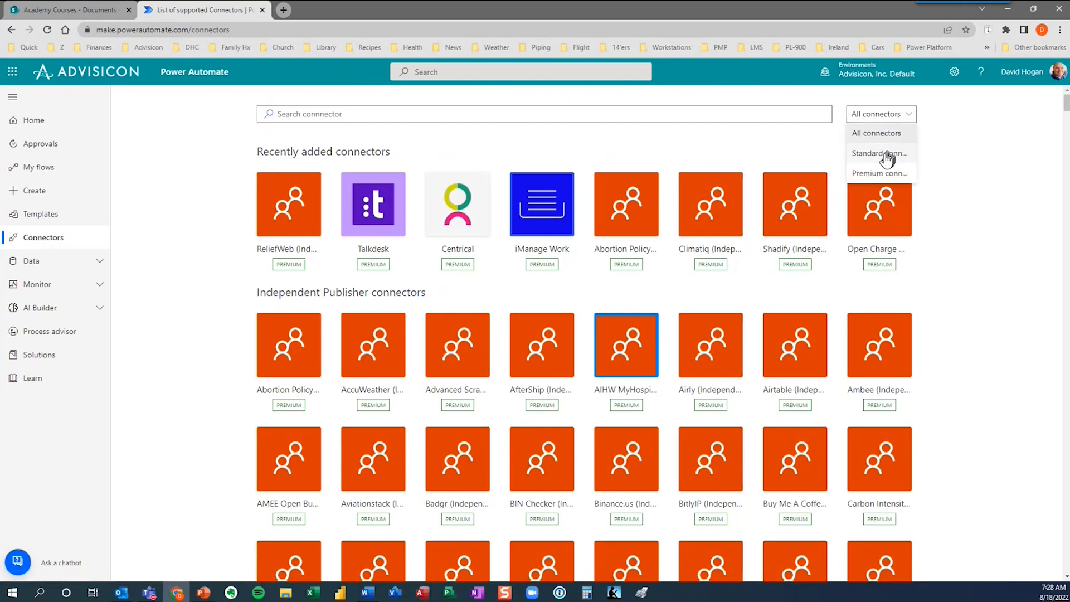
{"action": "left_click", "coordinate": [954, 131]}
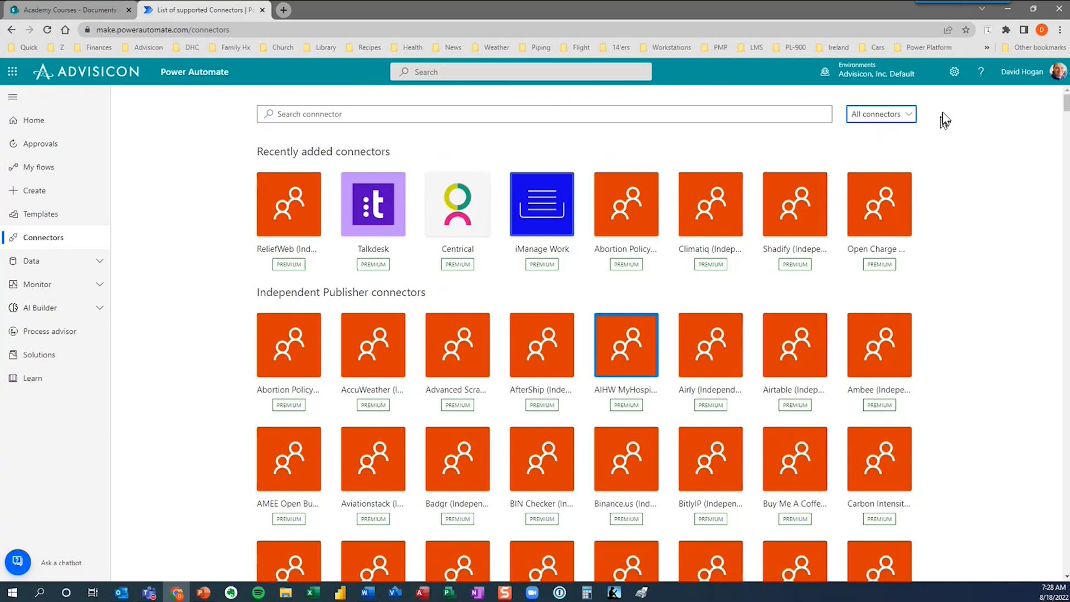
View the account's licences and capabilities under settings, then close the overview.
{"action": "left_click", "coordinate": [954, 73]}
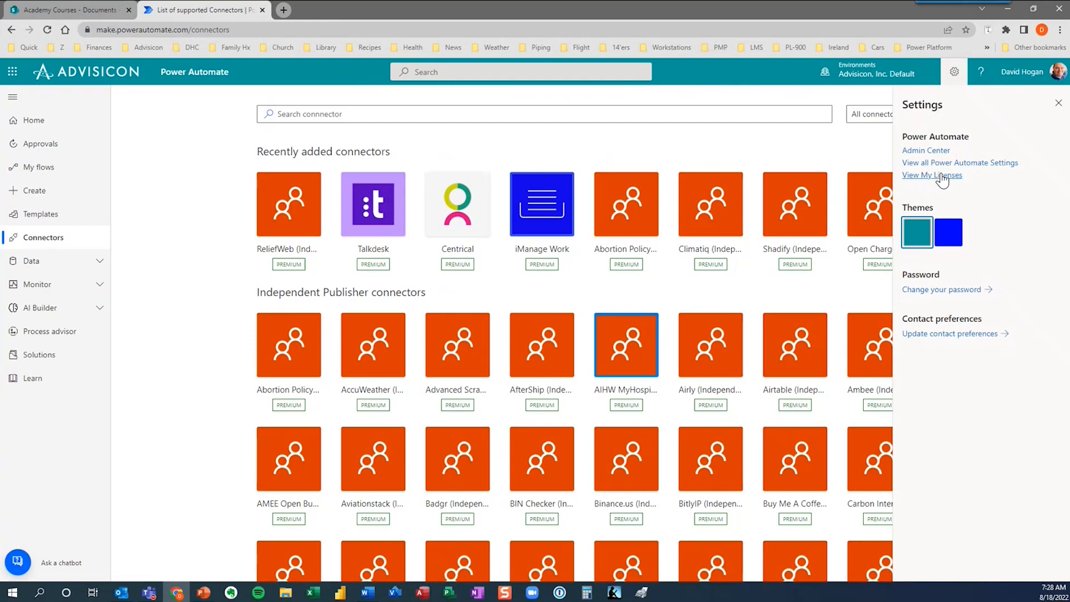
{"action": "left_click", "coordinate": [941, 175]}
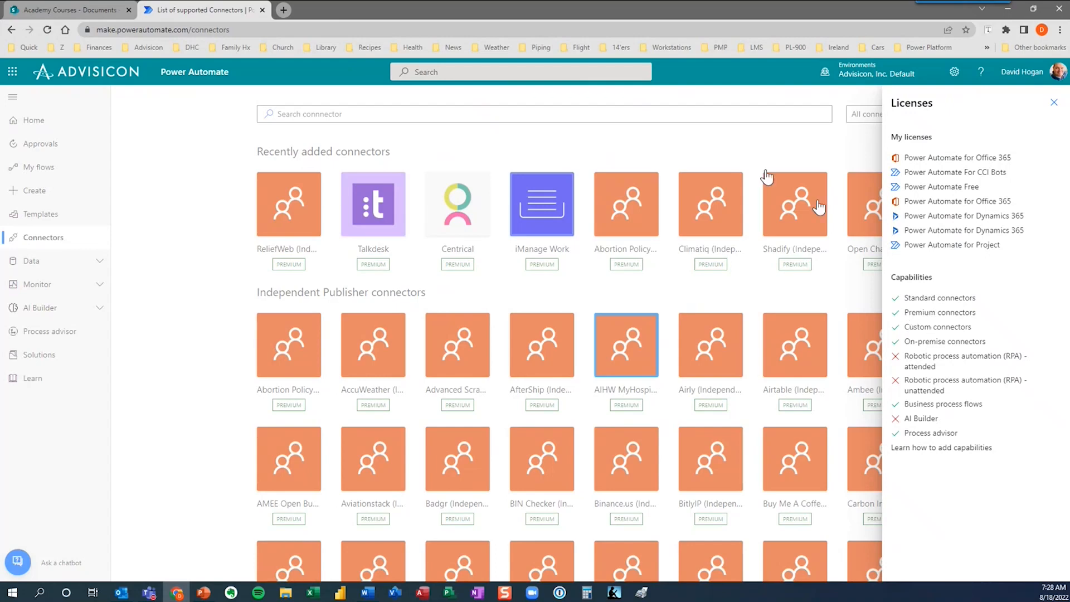
{"action": "left_click", "coordinate": [694, 146]}
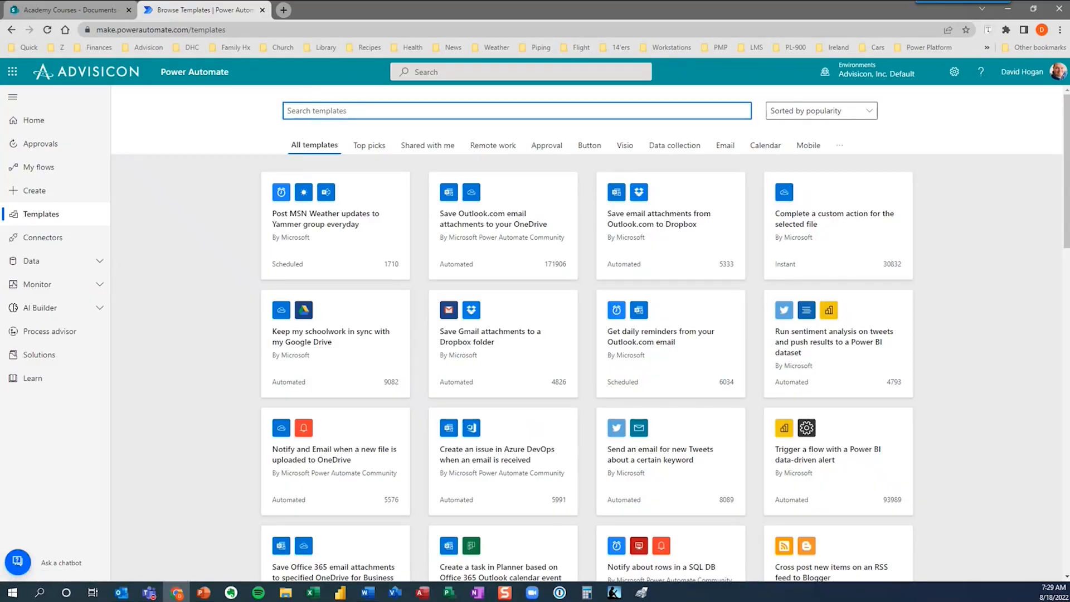
Search the templates for 'post to Teams when'.
{"action": "type", "text": "post to Teams when"}
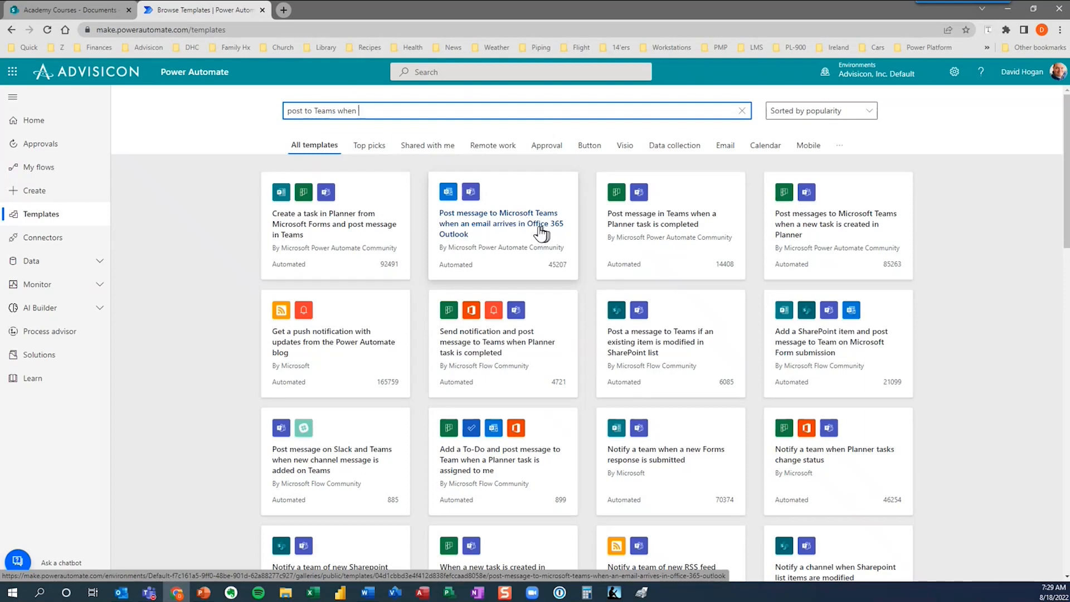
Create a flow from the 'Post message to Microsoft Teams when an email arrives in Office 365 Outlook' template.
{"action": "left_click", "coordinate": [518, 228]}
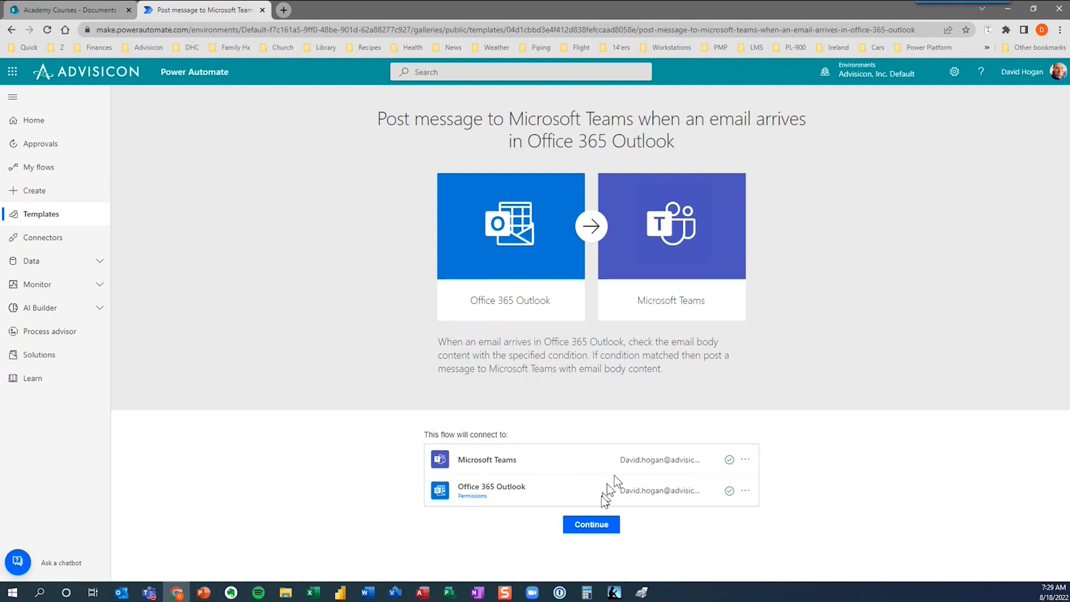
{"action": "left_click", "coordinate": [603, 526]}
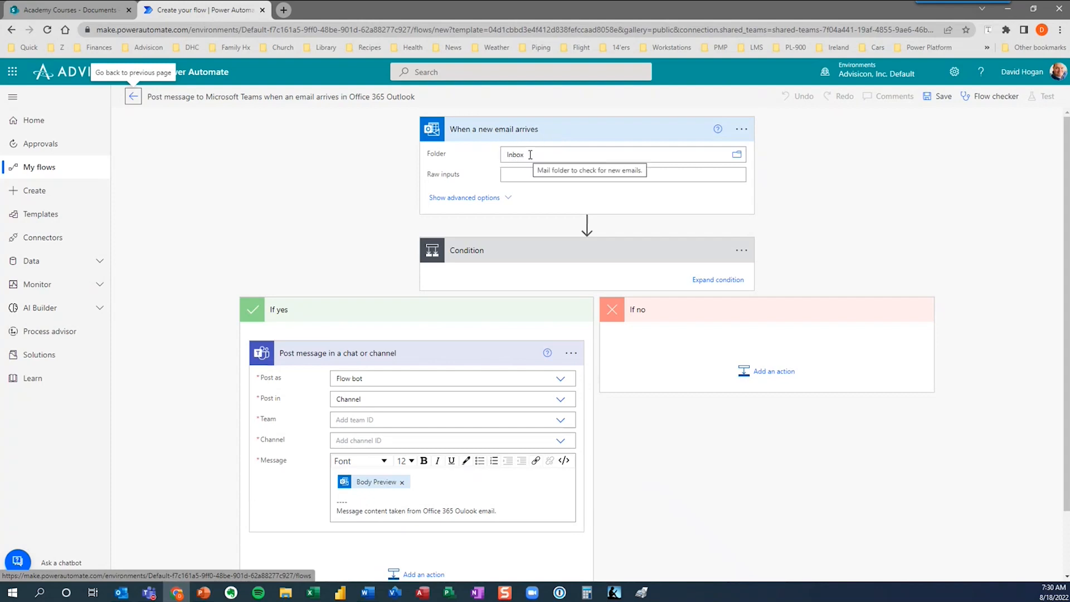
Set the new-email trigger's Subject Filter to 'System Down' under its advanced options.
{"action": "left_click", "coordinate": [505, 198]}
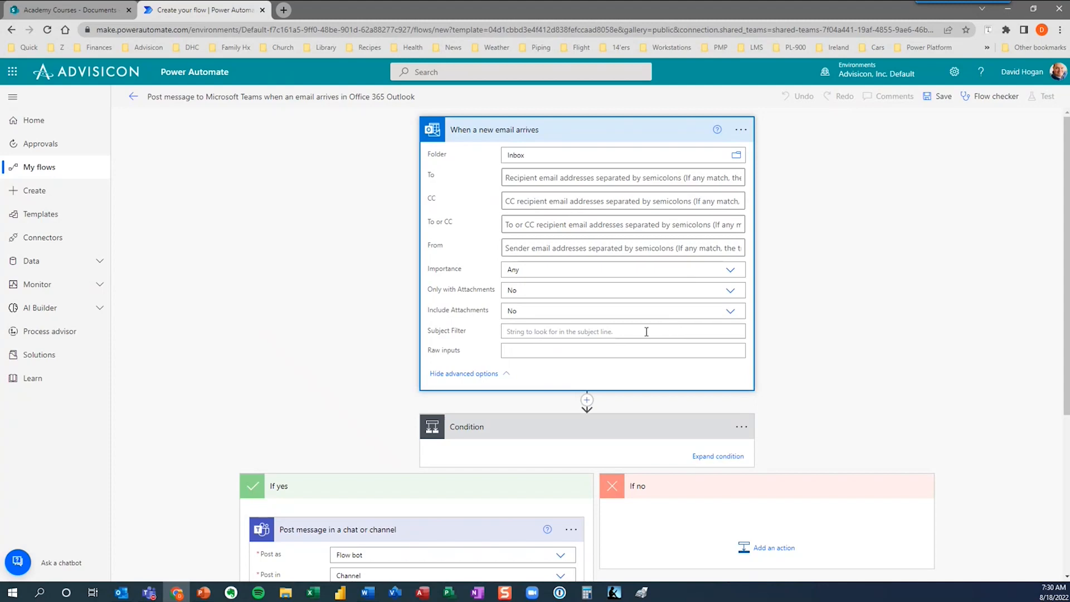
{"action": "left_click", "coordinate": [577, 333]}
{"action": "type", "text": "System Down"}
{"action": "left_click", "coordinate": [837, 333]}
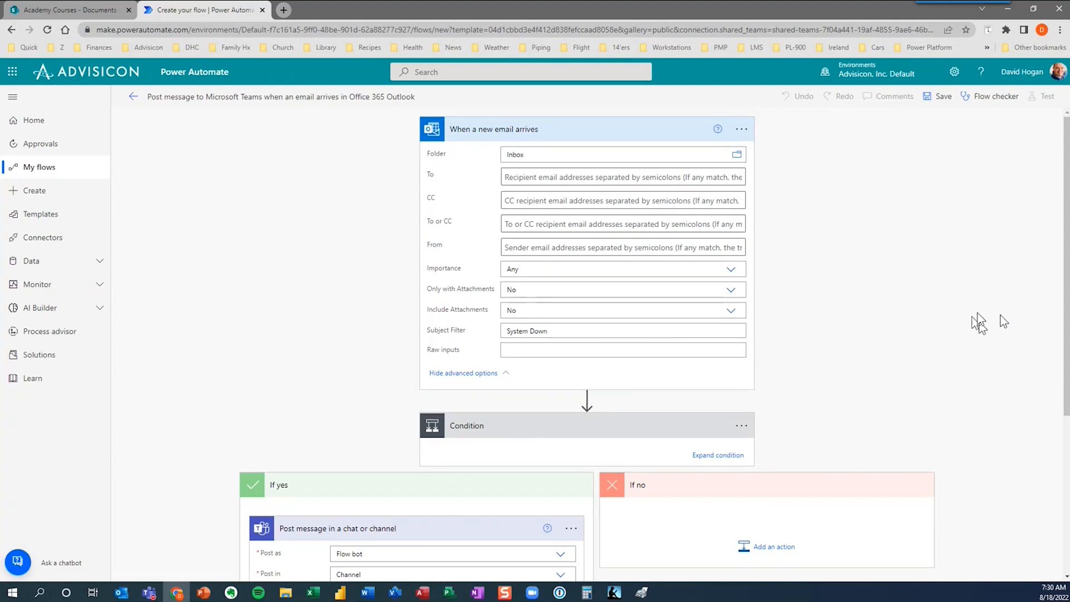
{"action": "scroll", "coordinate": [1032, 335], "scroll_direction": "down", "scroll_amount": 4}
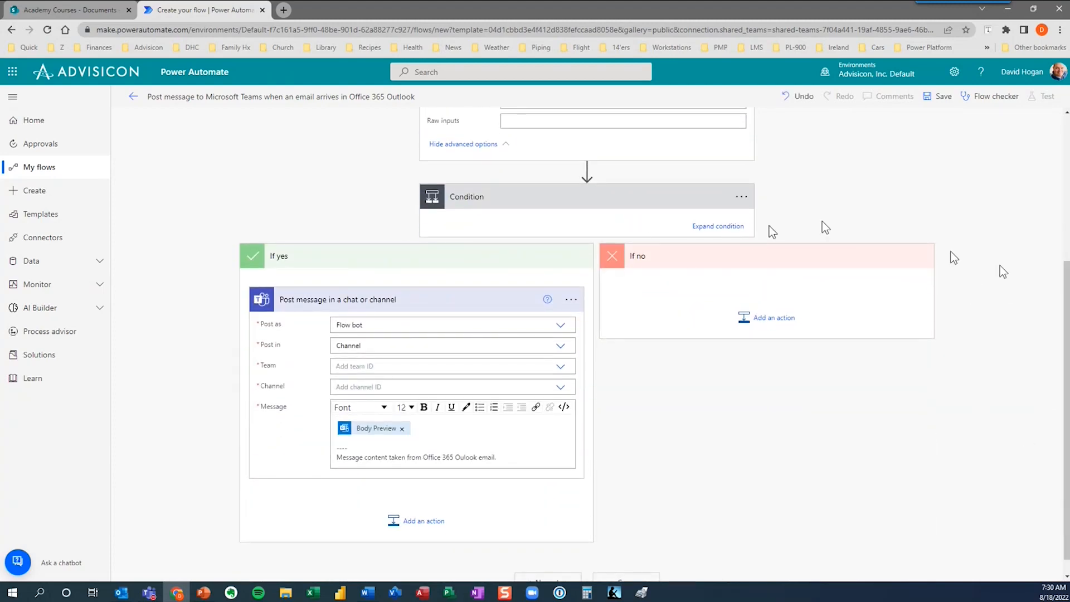
{"action": "scroll", "coordinate": [1053, 175], "scroll_direction": "up", "scroll_amount": 3}
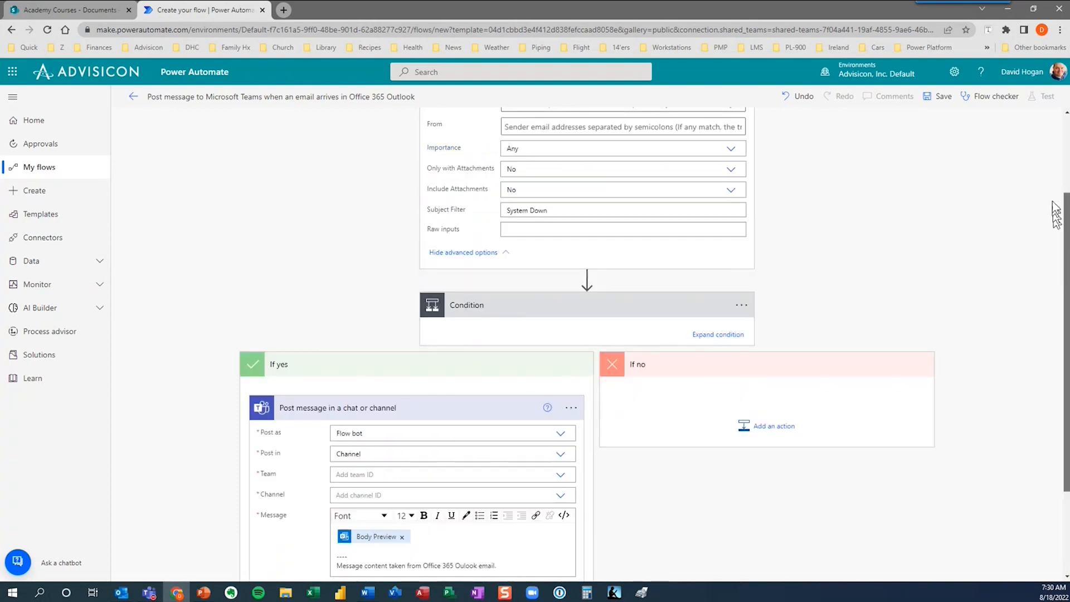
{"action": "scroll", "coordinate": [1055, 179], "scroll_direction": "down", "scroll_amount": 1}
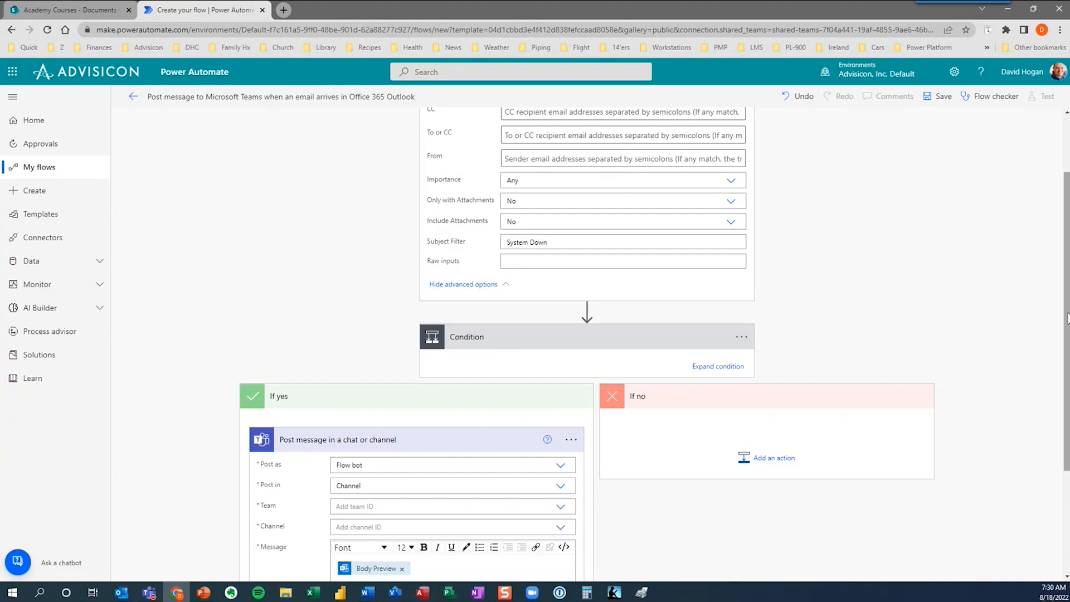
{"action": "scroll", "coordinate": [1053, 373], "scroll_direction": "down", "scroll_amount": 2}
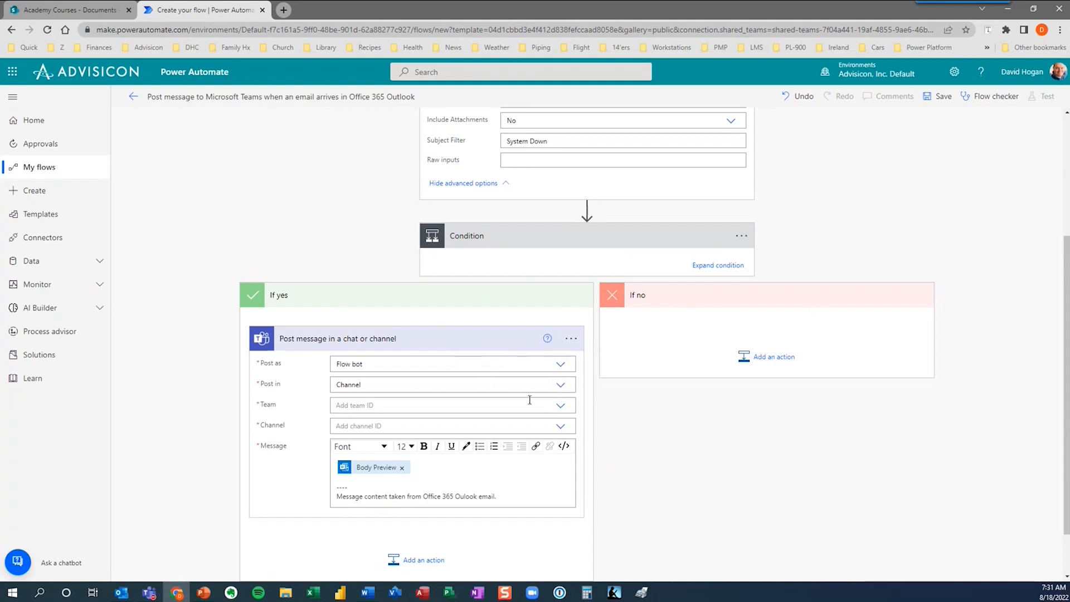
Point the Post message action at team Academy Courses and channel Demo.
{"action": "left_click", "coordinate": [559, 407]}
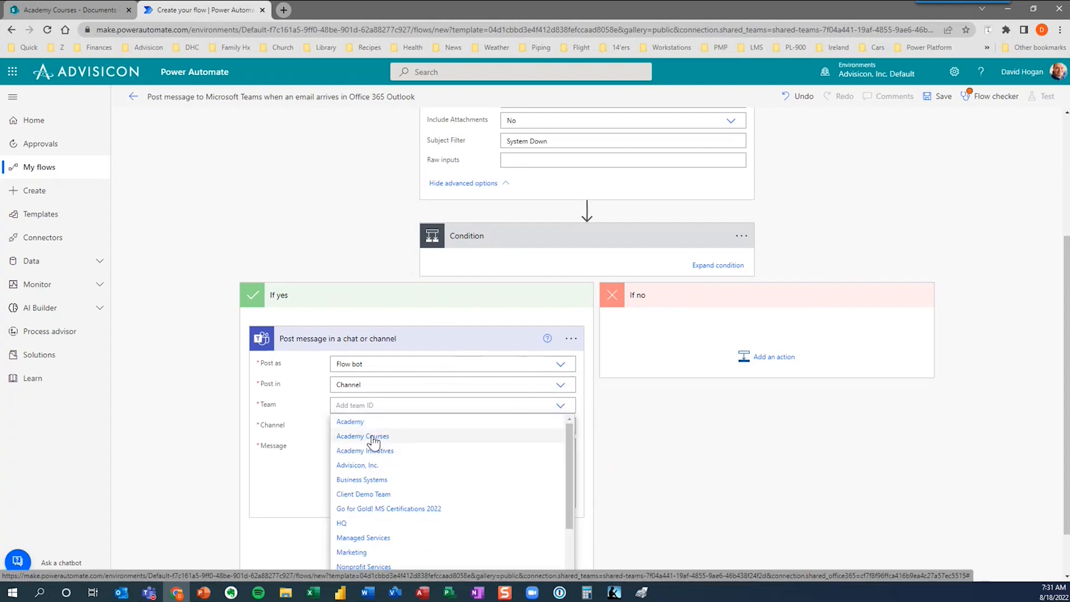
{"action": "left_click", "coordinate": [373, 436]}
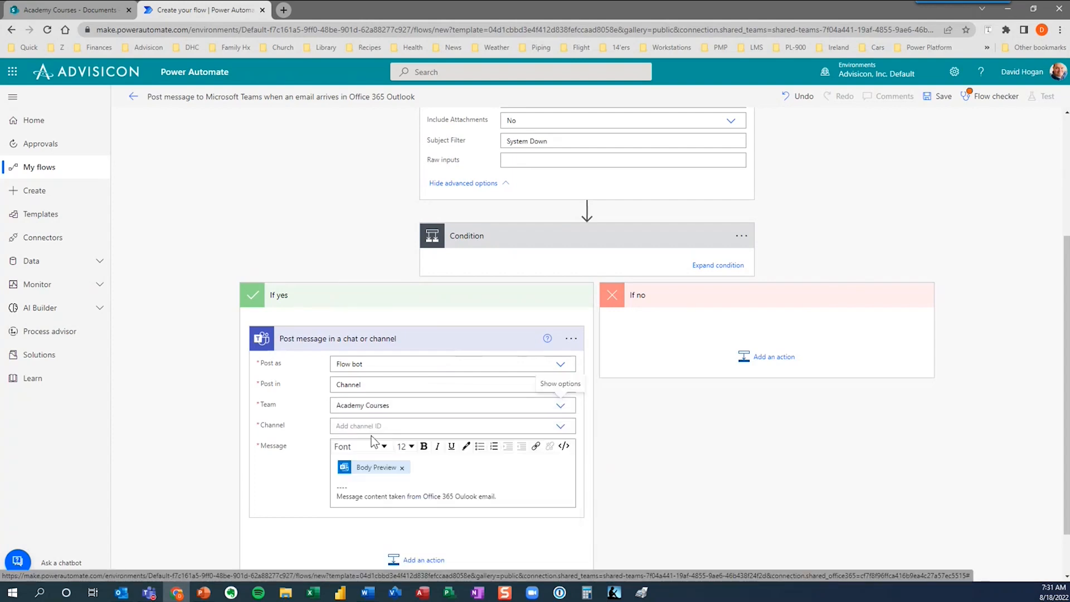
{"action": "left_click", "coordinate": [562, 428]}
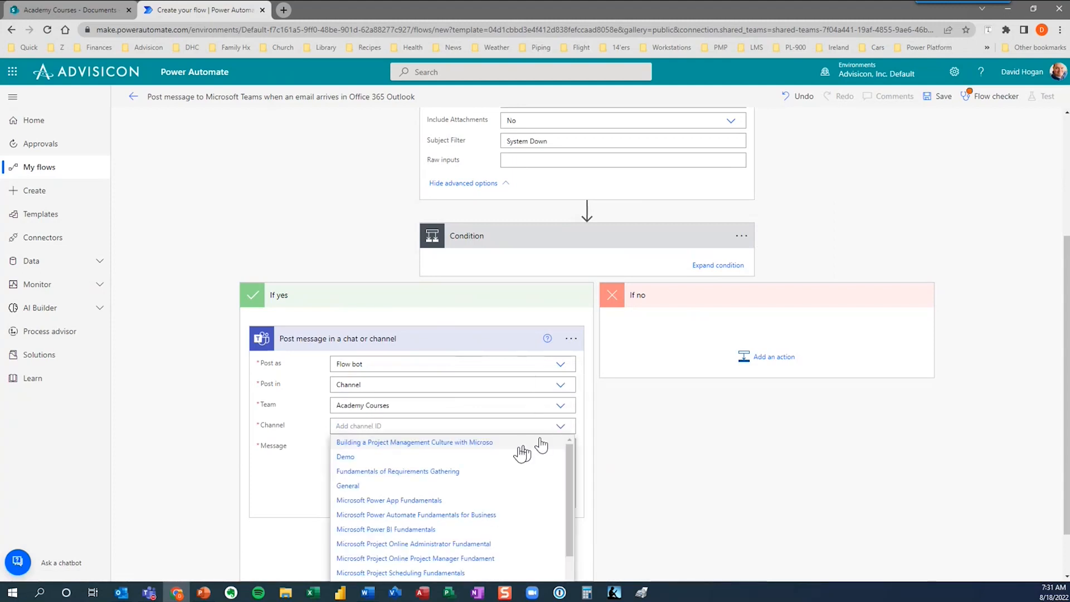
{"action": "left_click", "coordinate": [348, 457]}
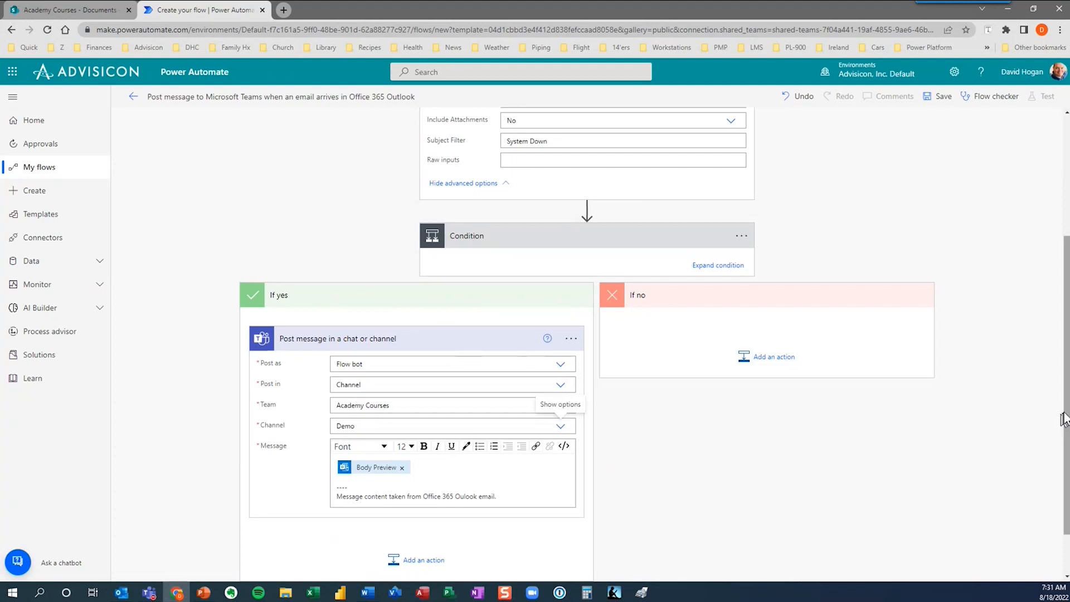
{"action": "left_click_drag", "start_coordinate": [1062, 432], "coordinate": [1062, 471]}
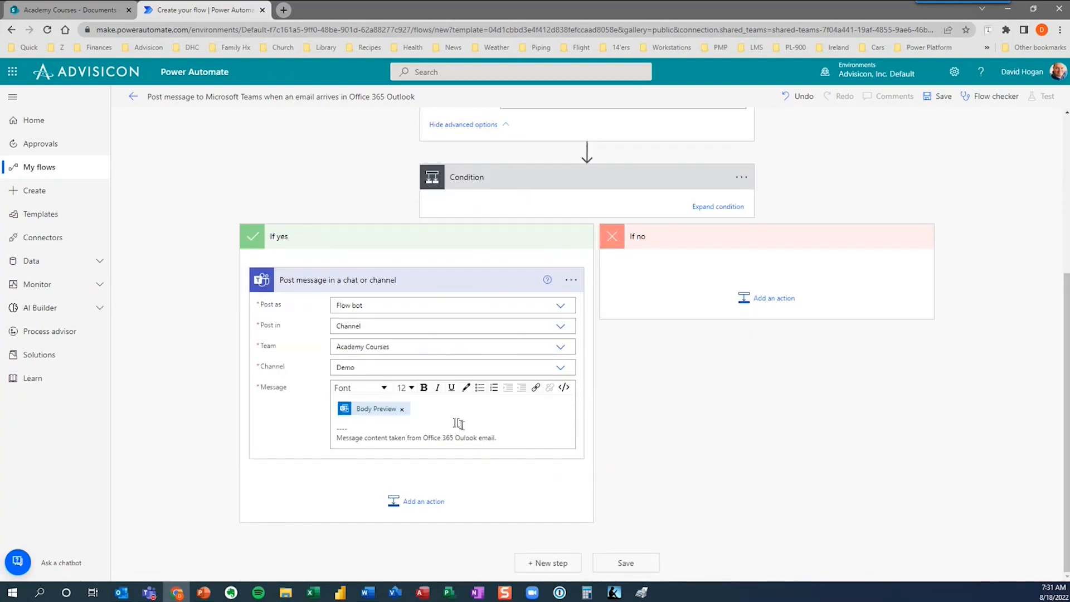
Replace the Body Preview token with the heading 'SYSTEM DOWN ALERT' followed by a new line.
{"action": "left_click", "coordinate": [402, 409]}
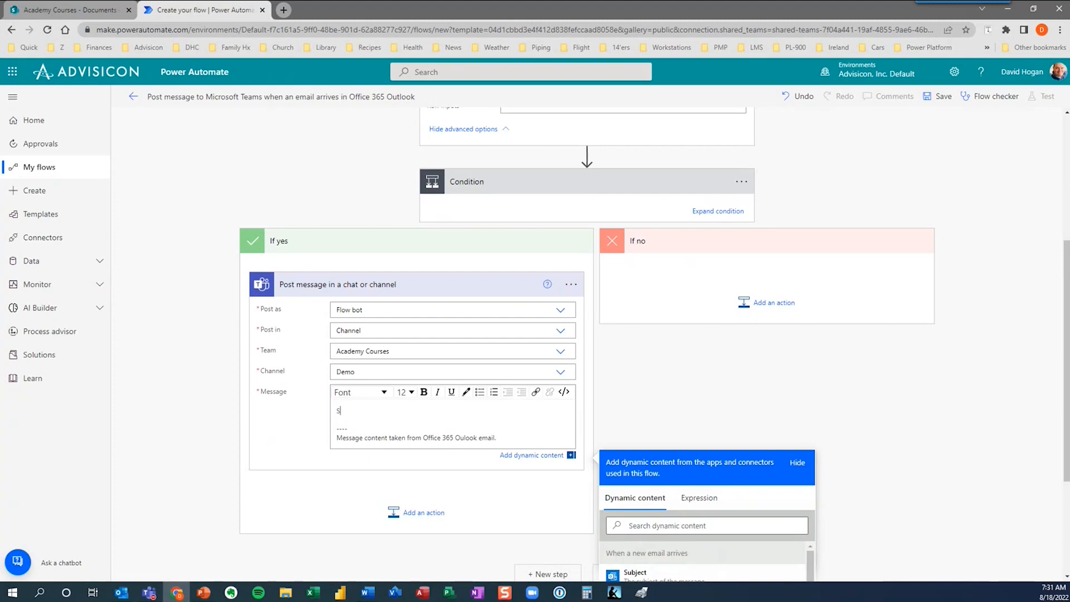
{"action": "type", "text": "SYSTEM DOWN ALERT"}
{"action": "key", "text": "Return"}
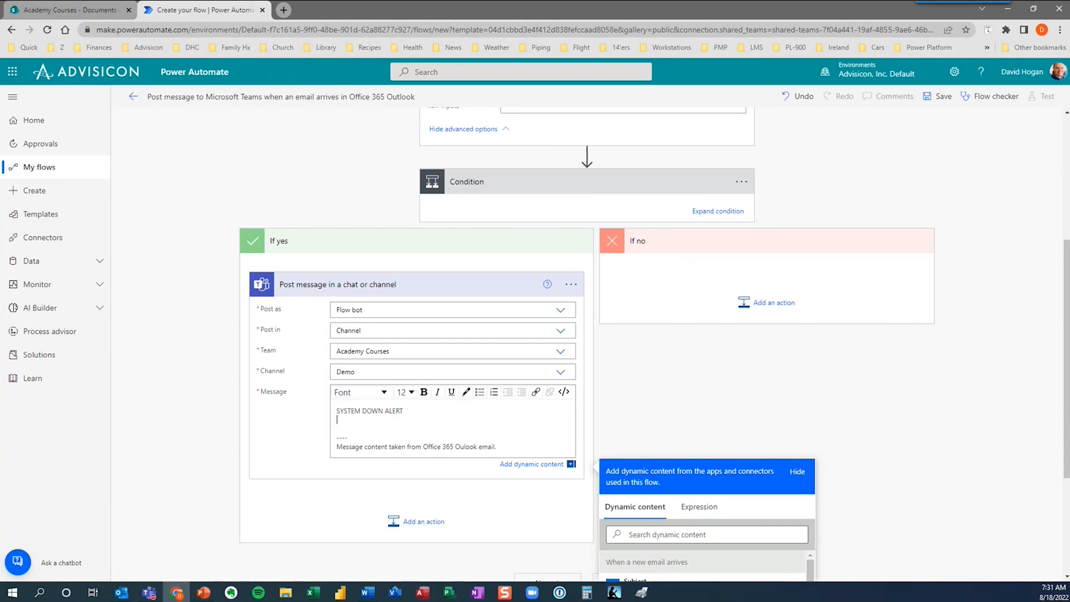
{"action": "scroll", "coordinate": [1066, 396], "scroll_direction": "down", "scroll_amount": 3}
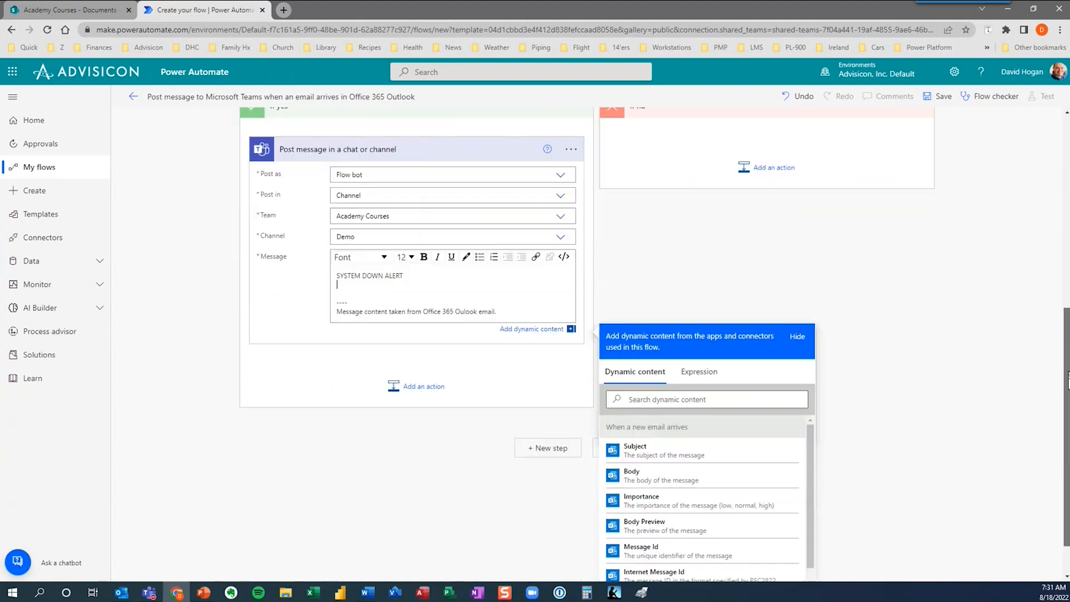
{"action": "left_click_drag", "start_coordinate": [1065, 392], "coordinate": [1065, 405]}
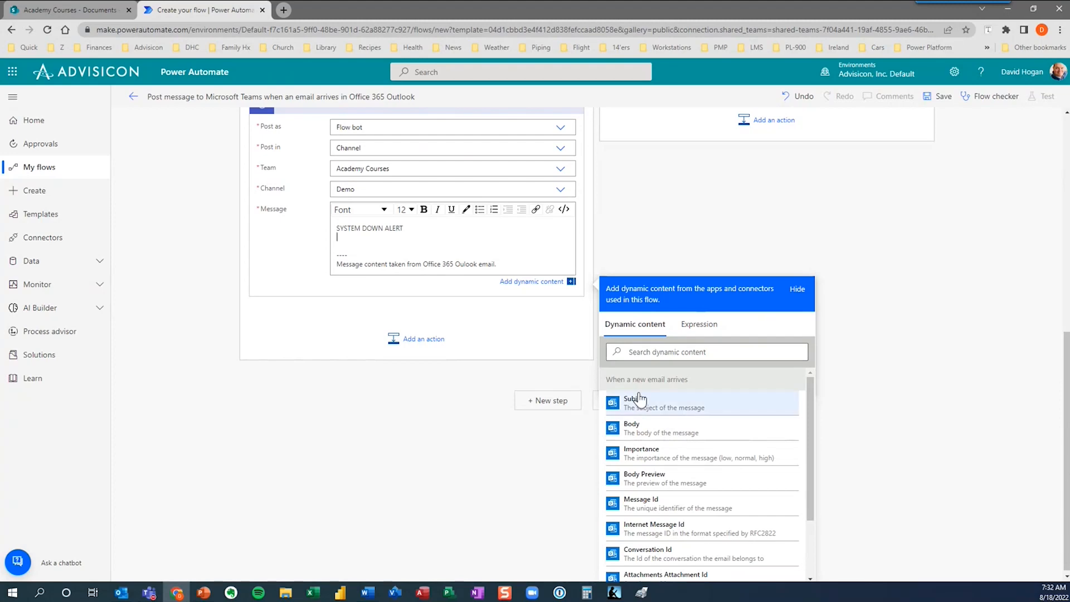
Add 'Subject:' with the email's Subject token and 'Message:' with its Body token.
{"action": "type", "text": "Subject:"}
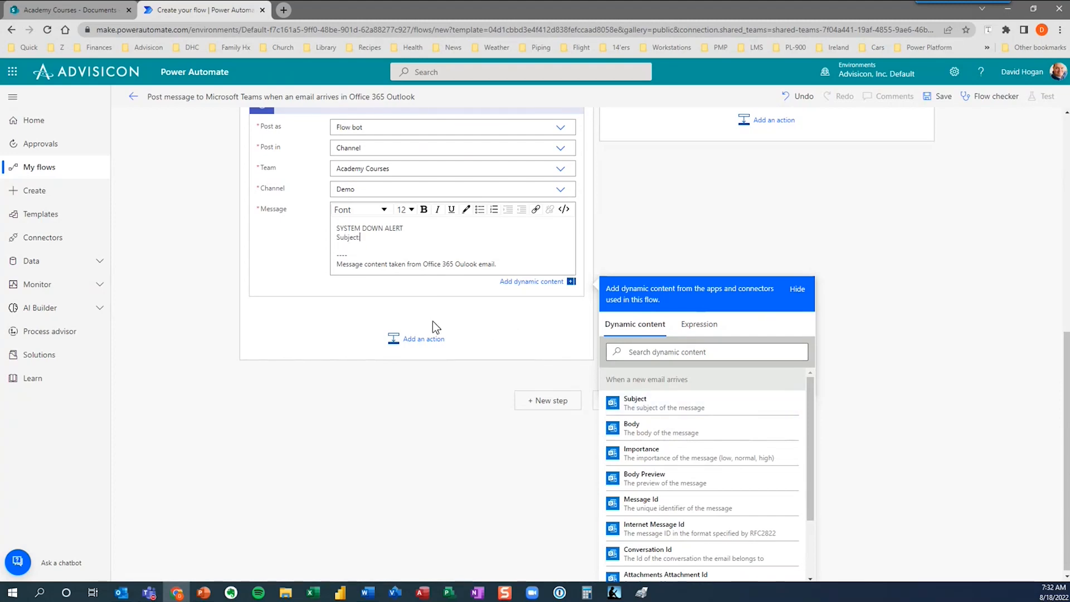
{"action": "left_click", "coordinate": [690, 406]}
{"action": "left_click", "coordinate": [344, 250]}
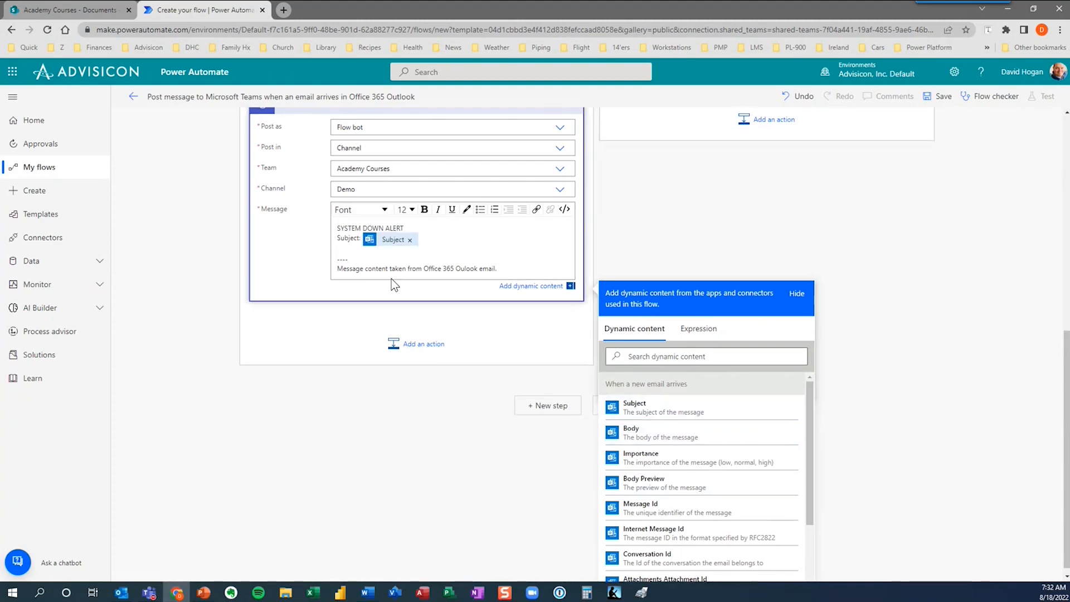
{"action": "type", "text": "MEssage:"}
{"action": "key", "text": "Left"}
{"action": "key", "text": "Left"}
{"action": "key", "text": "Left"}
{"action": "key", "text": "Left"}
{"action": "key", "text": "Left"}
{"action": "key", "text": "BackSpace"}
{"action": "type", "text": "e"}
{"action": "left_click", "coordinate": [662, 437]}
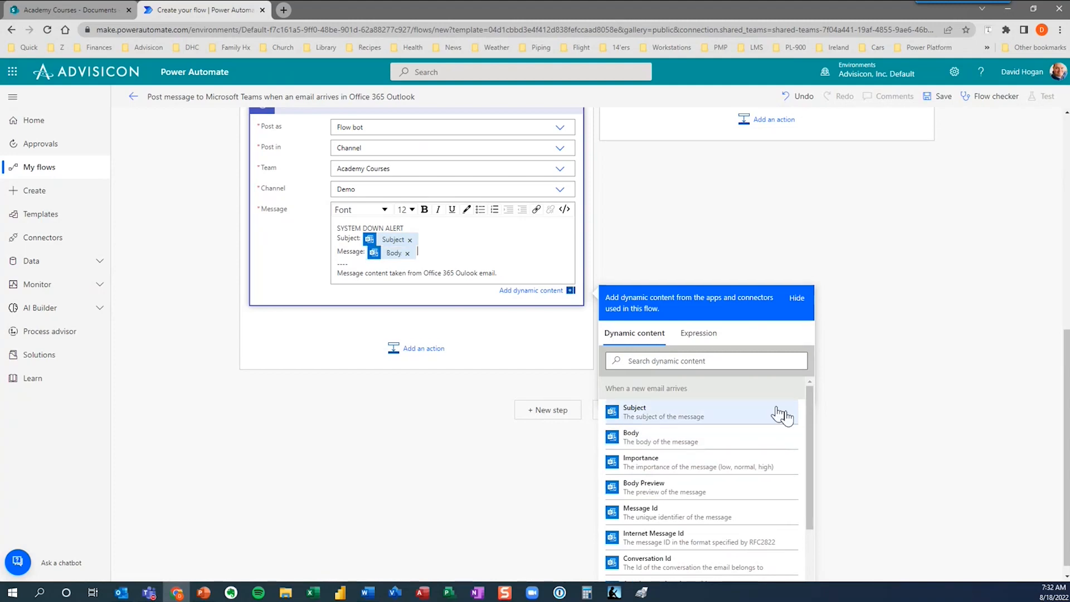
{"action": "left_click", "coordinate": [890, 350]}
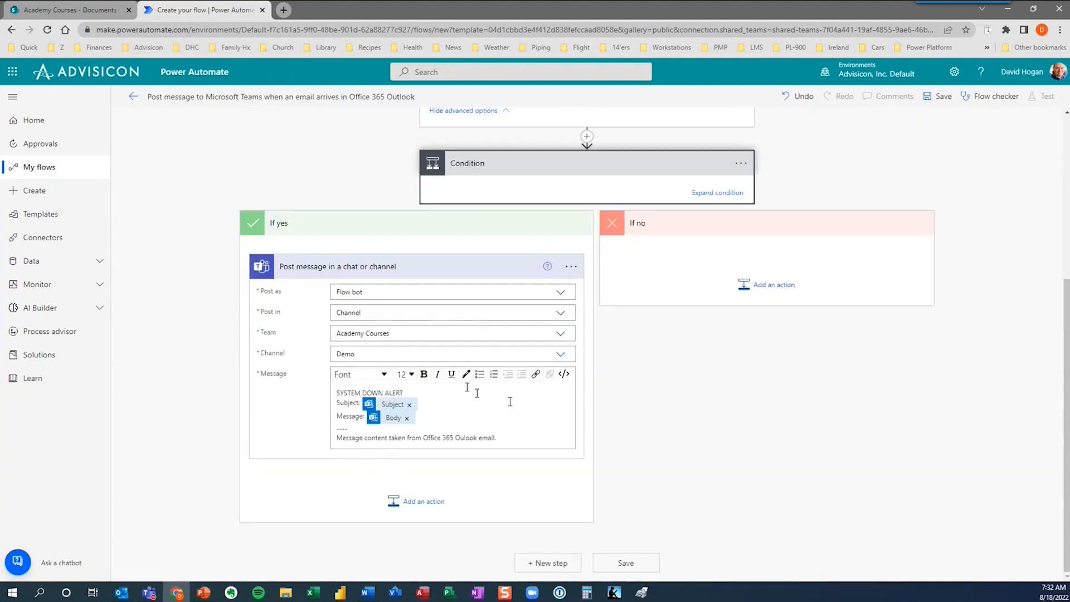
Save the flow and start a manually triggered test run.
{"action": "left_click", "coordinate": [626, 562]}
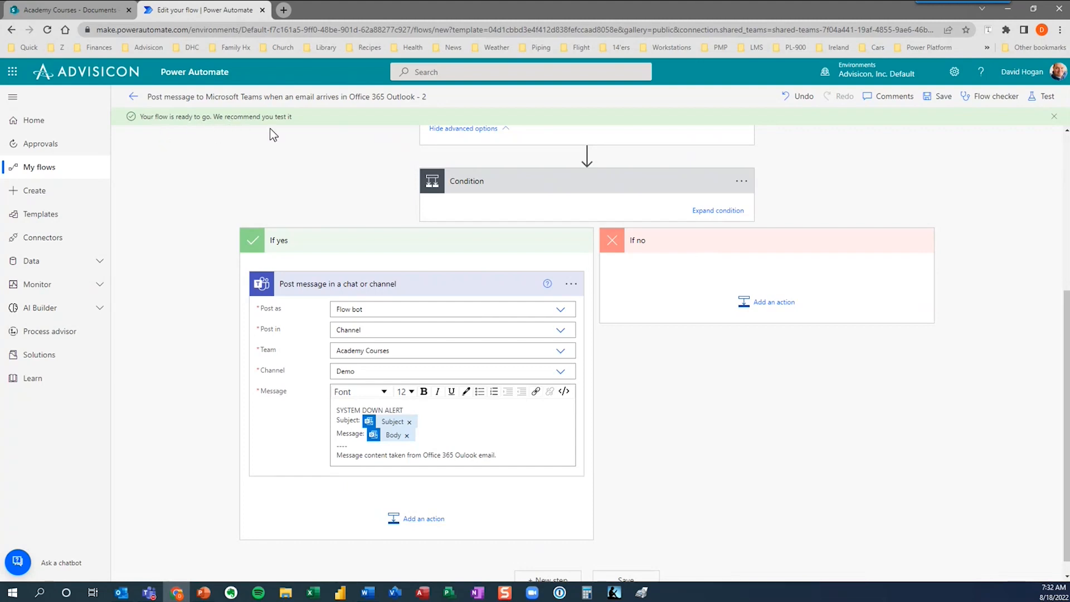
{"action": "left_click", "coordinate": [1042, 102]}
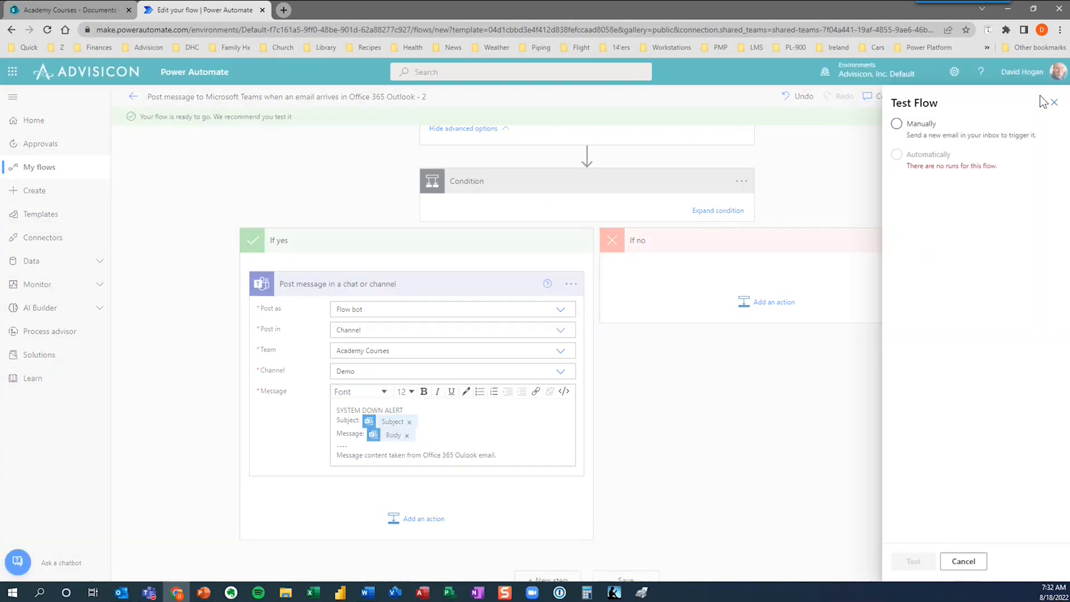
{"action": "left_click", "coordinate": [897, 124]}
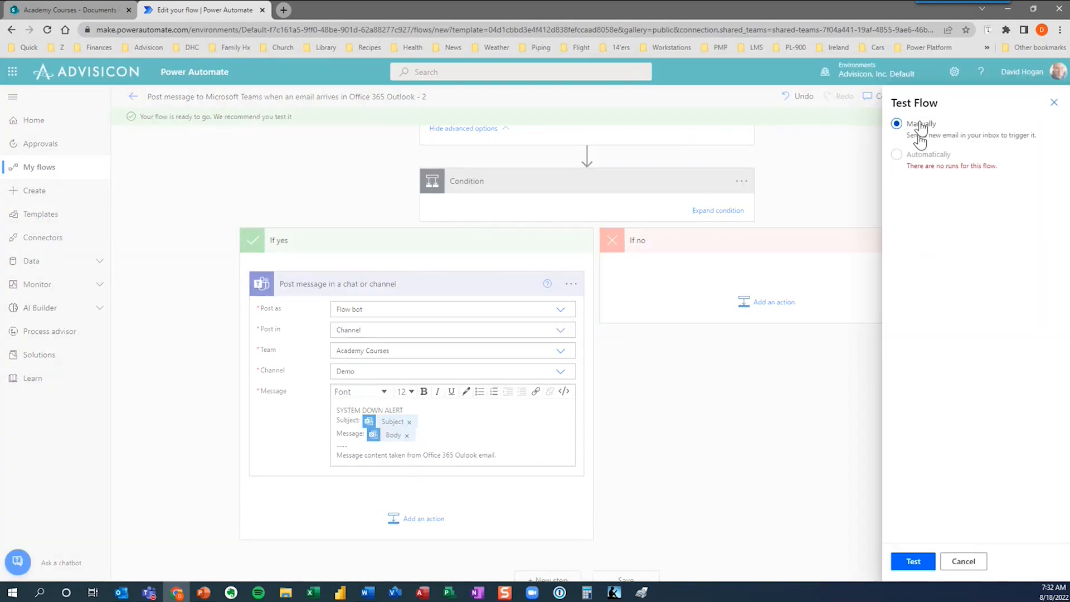
{"action": "left_click", "coordinate": [915, 563]}
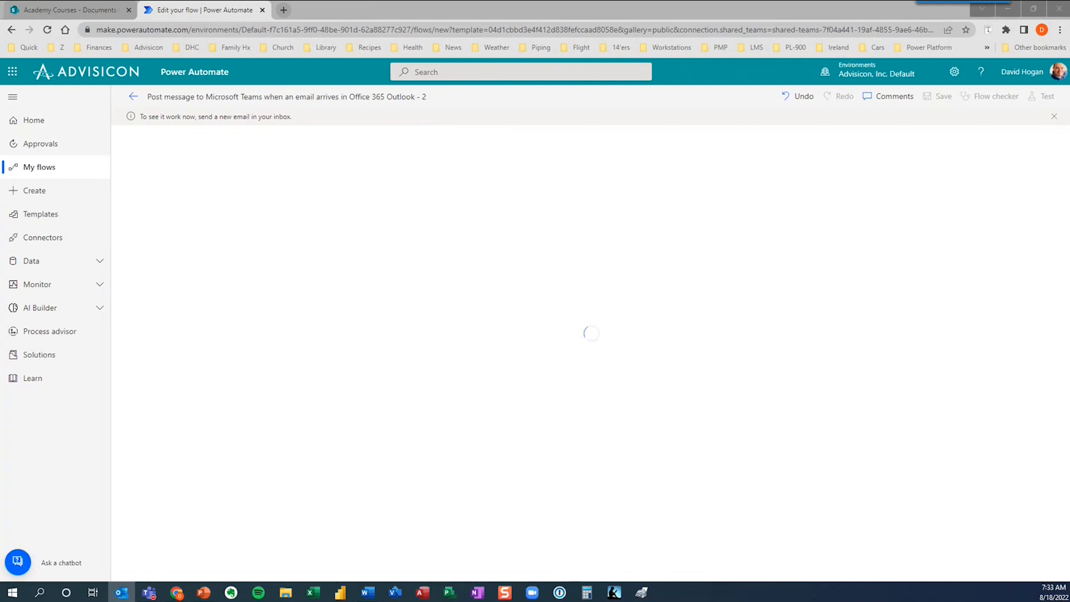
Send the prepared 'XYZ Corporation - SYSTEM DOWN' email from Outlook to trigger the test.
{"action": "left_click_drag", "start_coordinate": [1069, 83], "coordinate": [747, 79]}
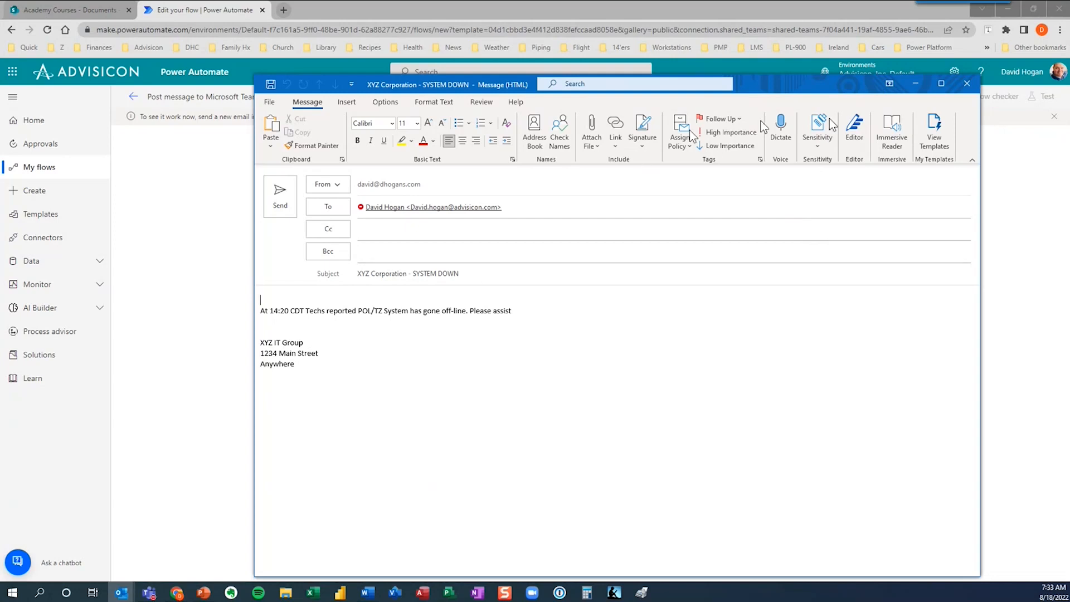
{"action": "left_click_drag", "start_coordinate": [784, 79], "coordinate": [787, 79]}
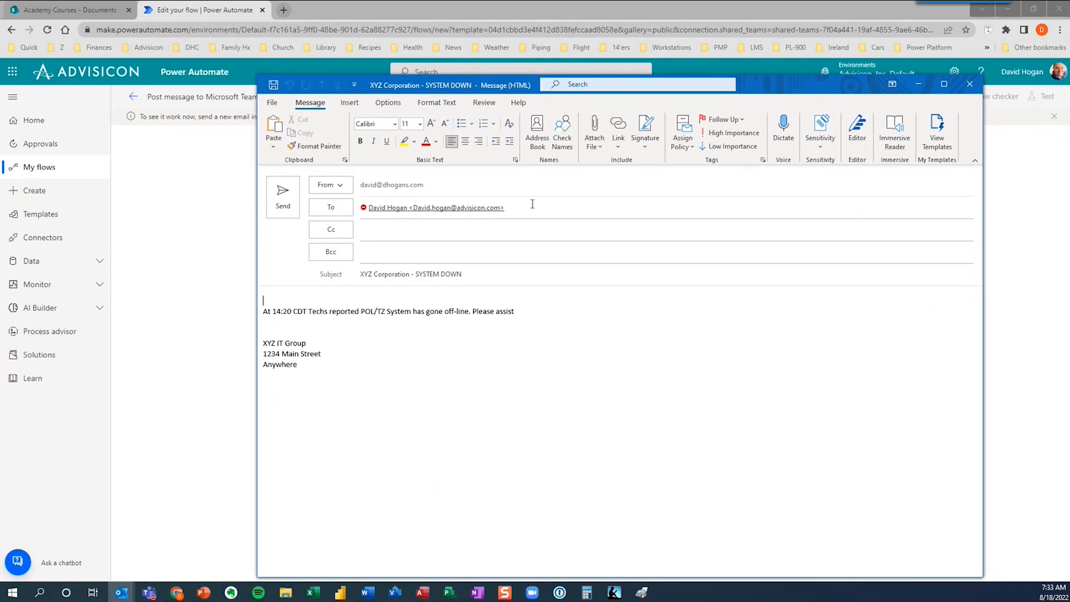
{"action": "left_click", "coordinate": [285, 192]}
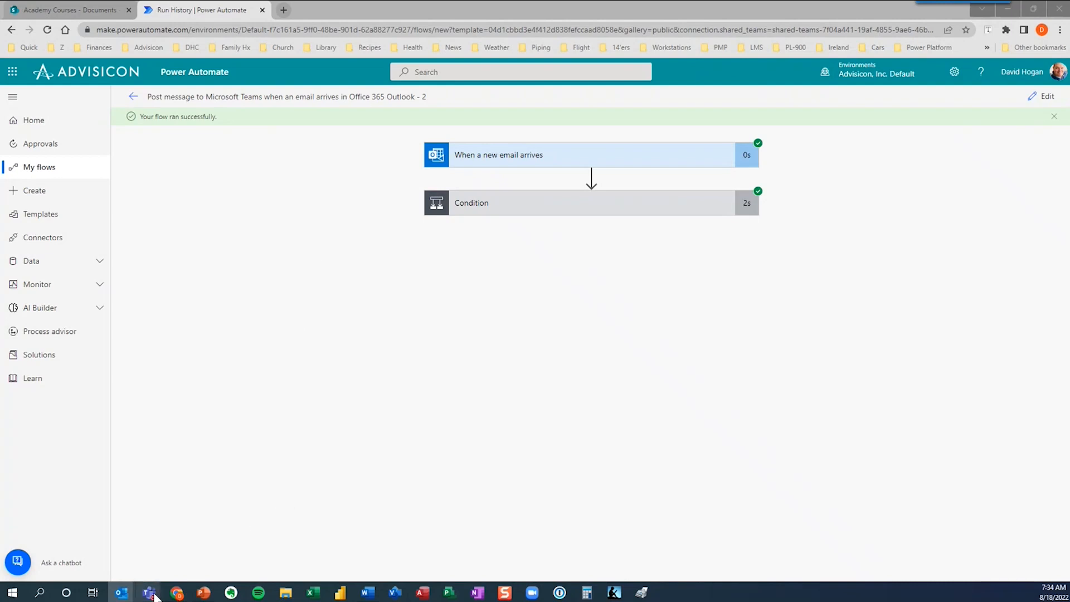
{"action": "mouse_move", "coordinate": [151, 595]}
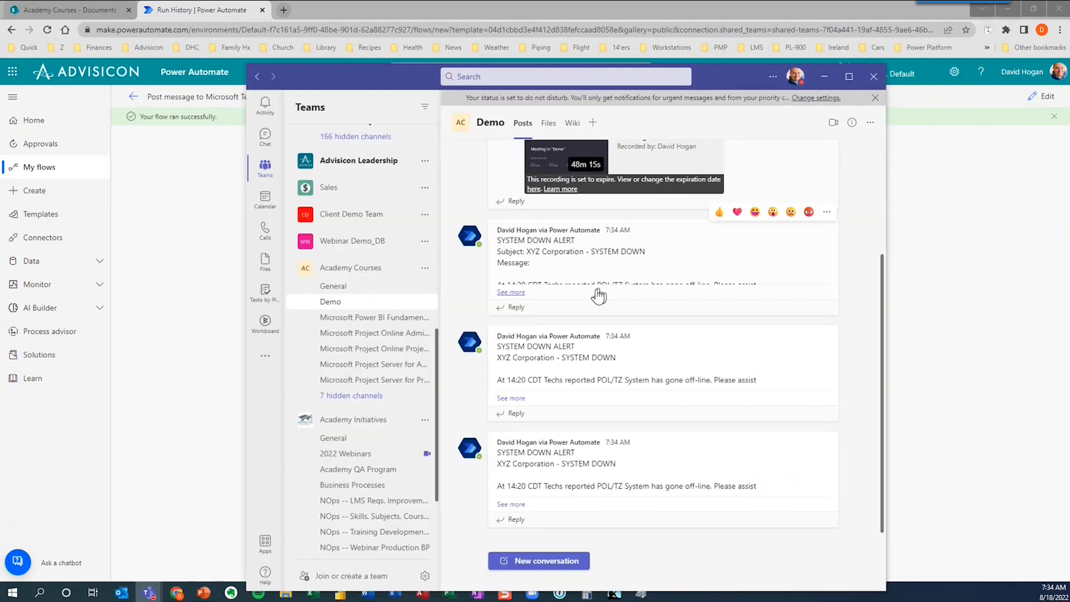
Expand the first SYSTEM DOWN ALERT post in the Demo channel to show the full email body.
{"action": "left_click", "coordinate": [511, 292]}
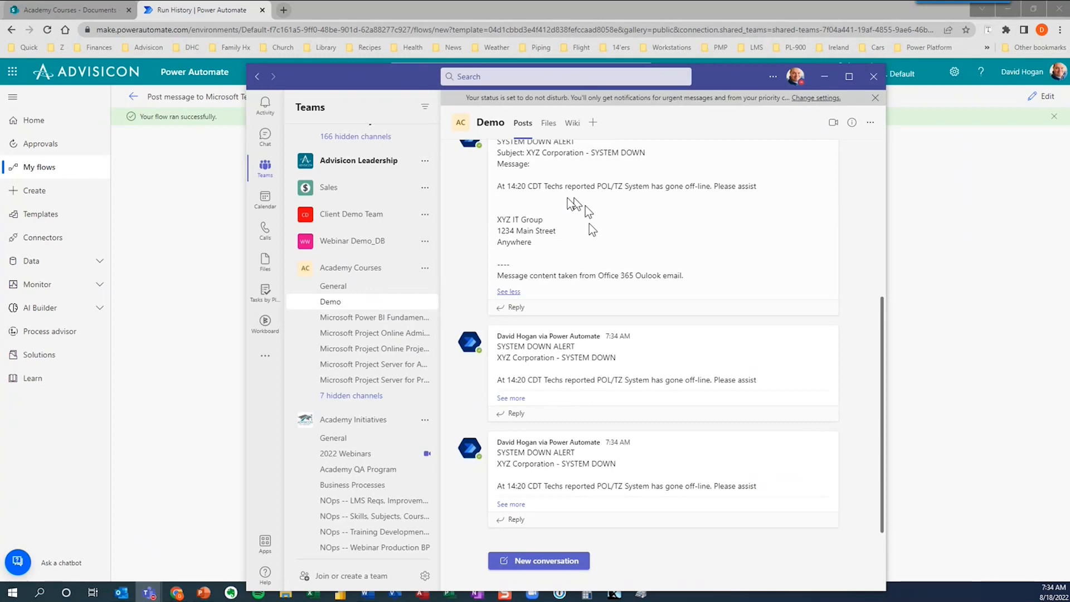
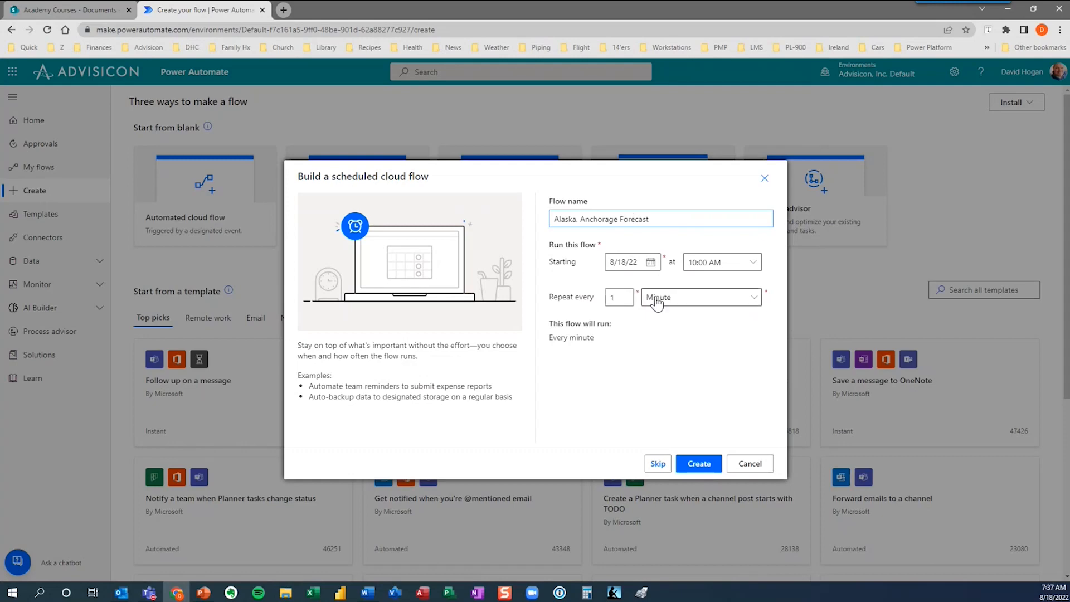
Set the flow to repeat every 1 Day, create it, and expand the Recurrence trigger.
{"action": "left_click", "coordinate": [757, 301]}
{"action": "left_click", "coordinate": [673, 360]}
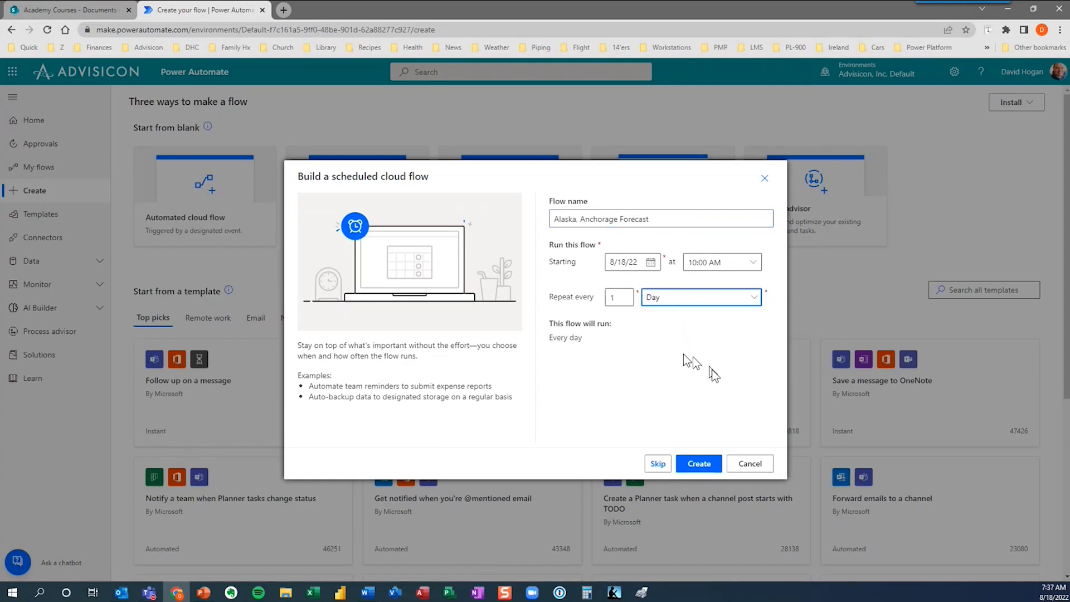
{"action": "left_click", "coordinate": [700, 468]}
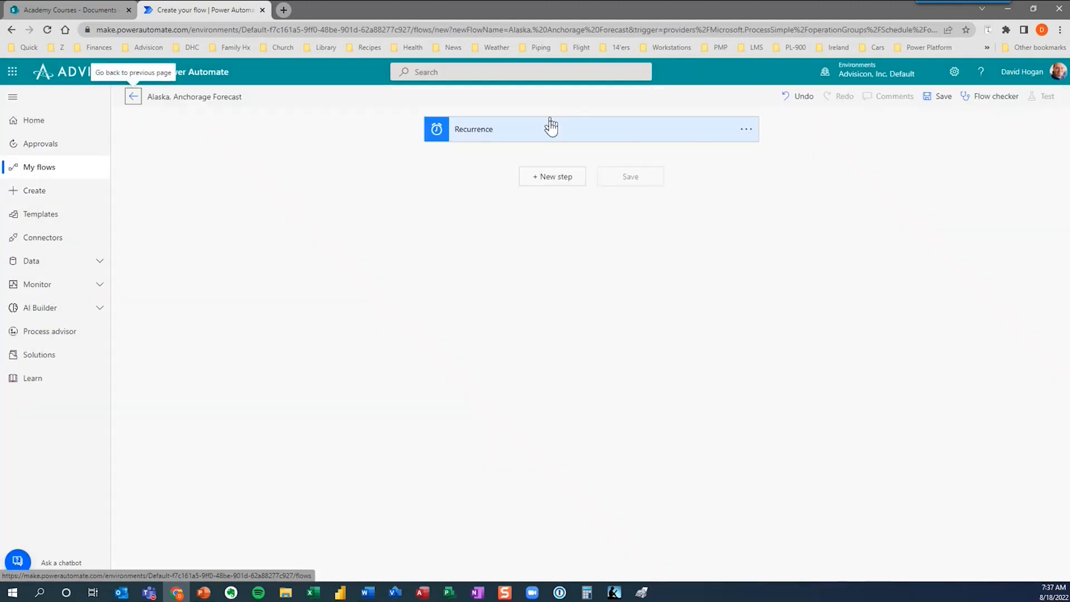
{"action": "left_click", "coordinate": [539, 131]}
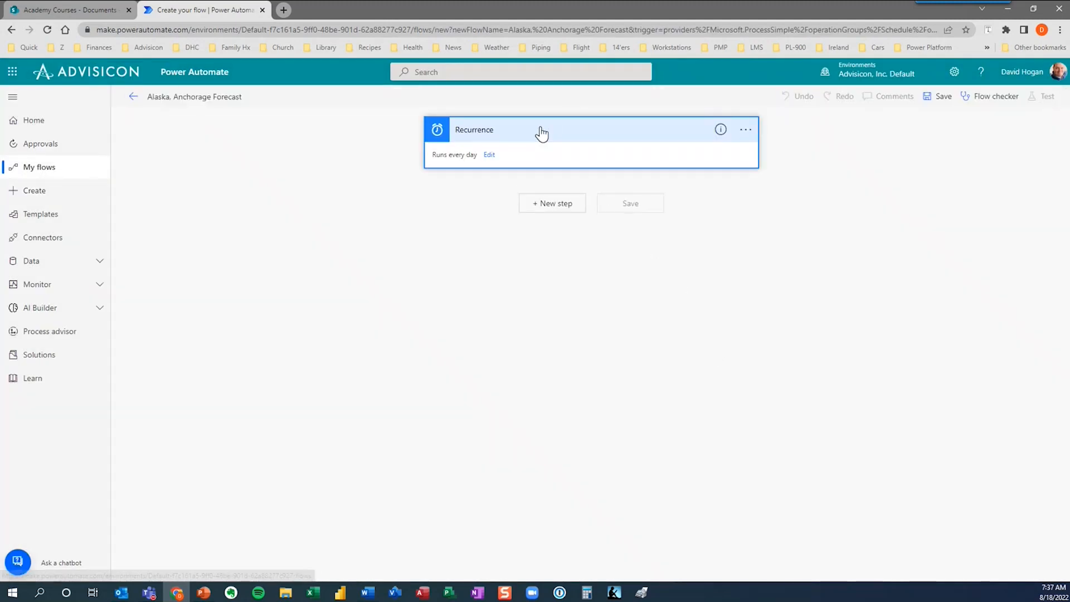
Show the Recurrence advanced options and set the time zone to Pacific Time (US & Canada).
{"action": "left_click", "coordinate": [489, 156]}
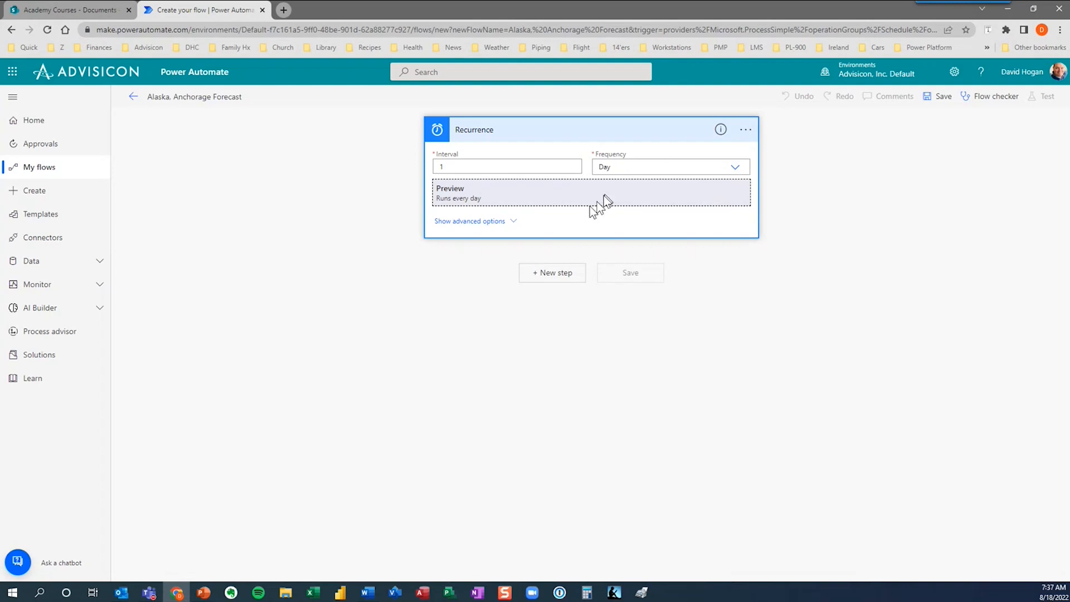
{"action": "left_click", "coordinate": [471, 222]}
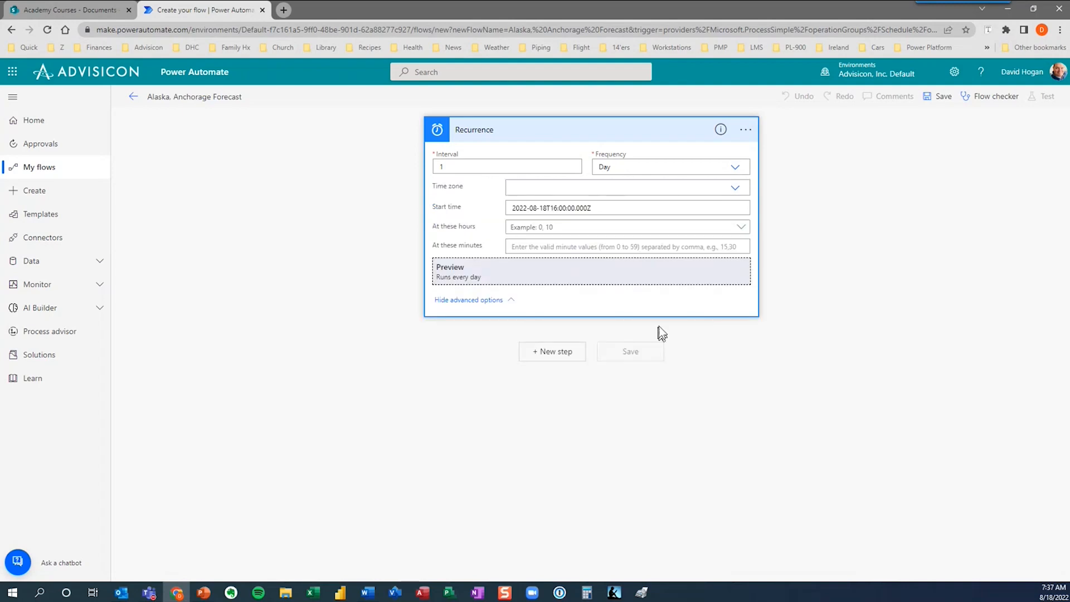
{"action": "left_click", "coordinate": [735, 188]}
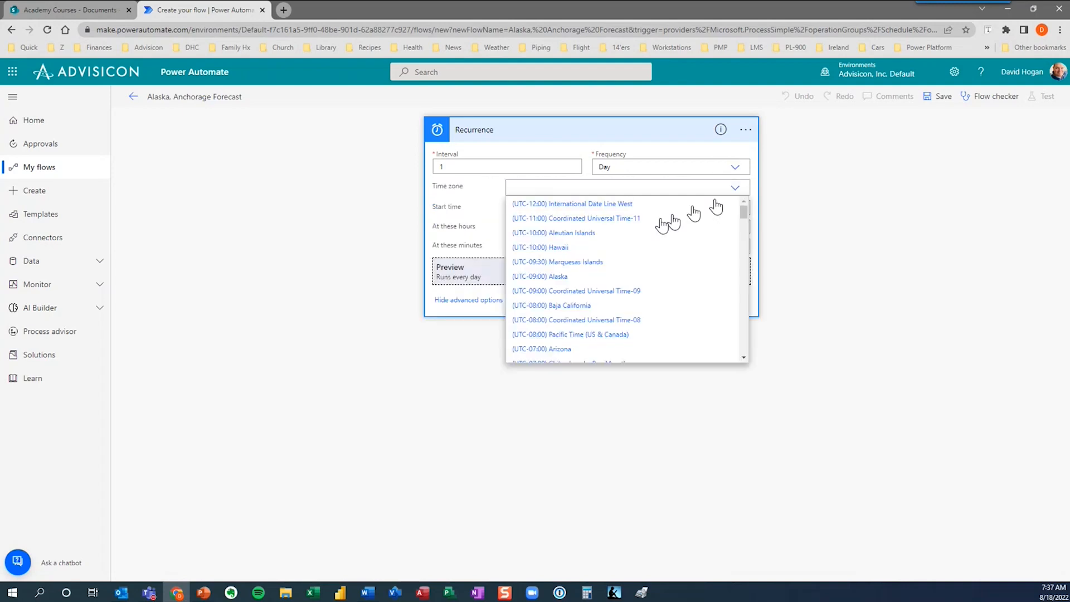
{"action": "left_click", "coordinate": [573, 335]}
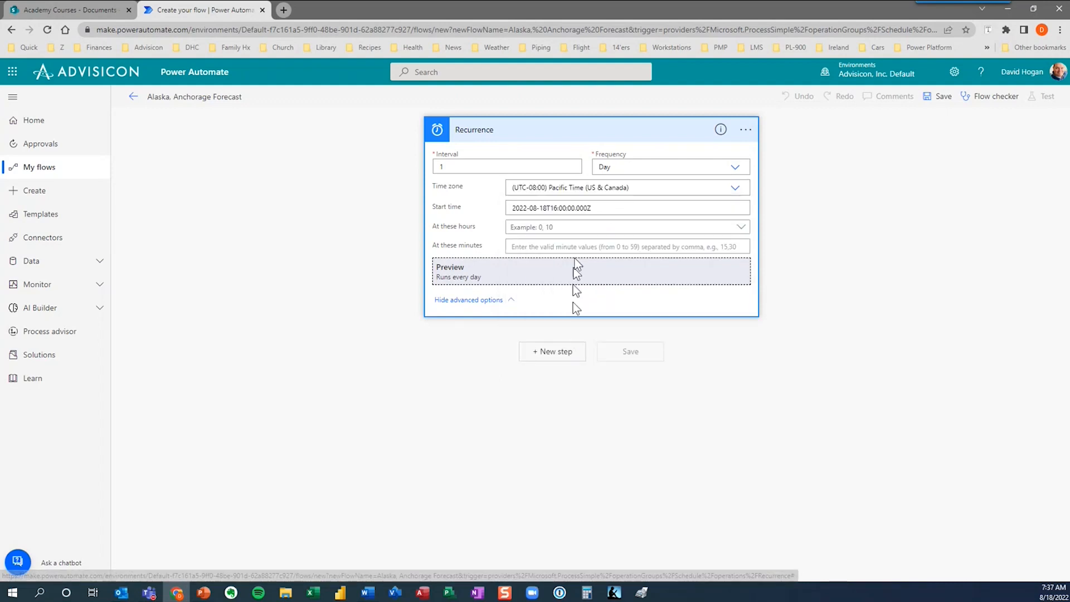
Set the daily run time to hour 9 and minute 30.
{"action": "left_click", "coordinate": [575, 229]}
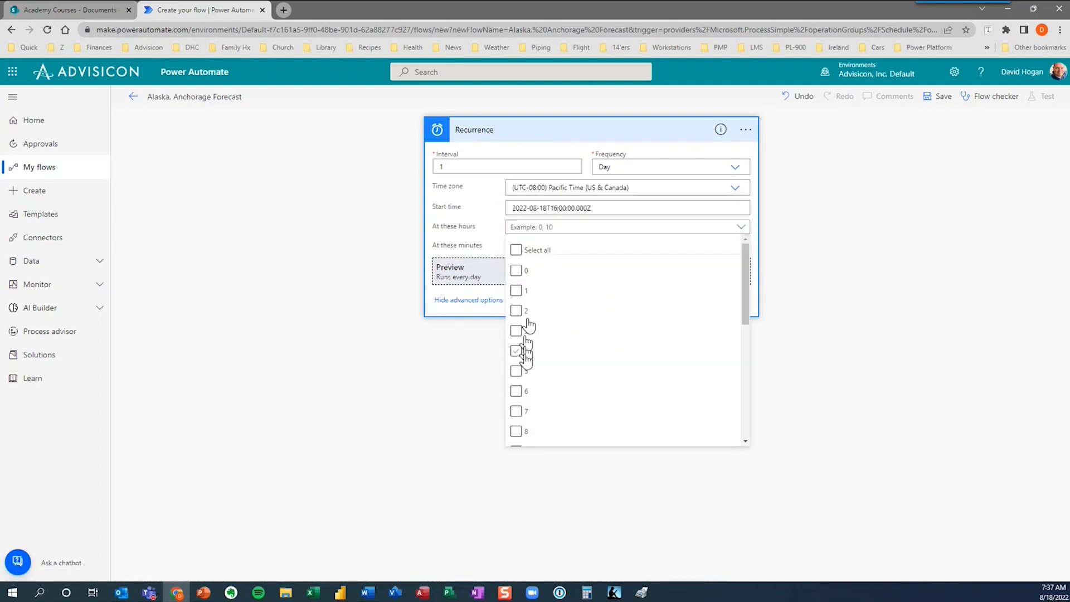
{"action": "scroll", "coordinate": [741, 332], "scroll_direction": "down", "scroll_amount": 1}
{"action": "left_click", "coordinate": [558, 415]}
{"action": "left_click", "coordinate": [518, 417]}
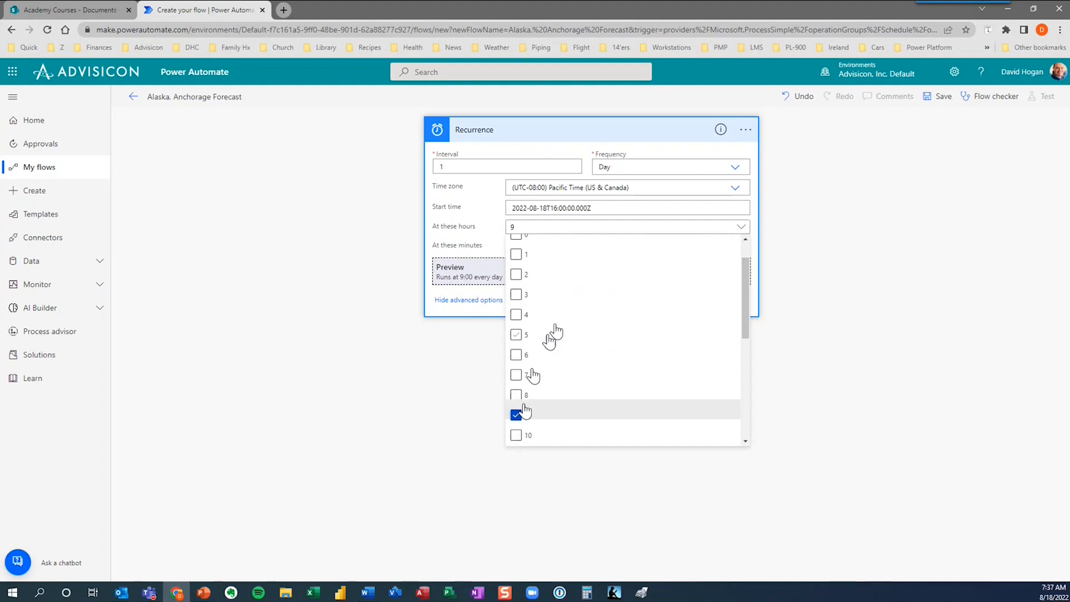
{"action": "left_click", "coordinate": [496, 242]}
{"action": "left_click", "coordinate": [521, 244]}
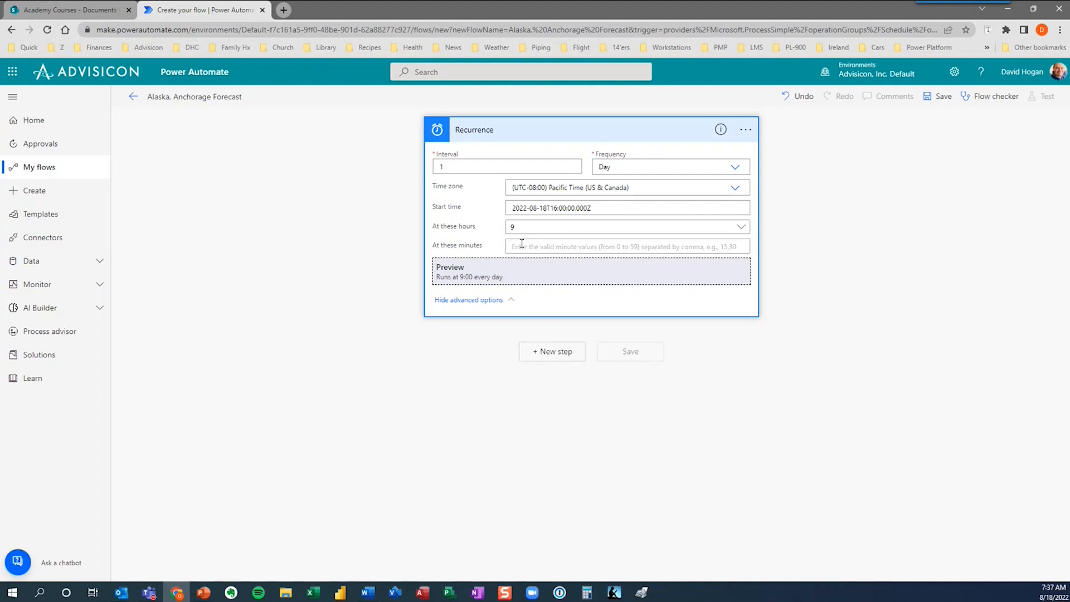
{"action": "type", "text": "30"}
Add the MSN Weather 'Get the forecast for tomorrow' action after Recurrence, found by searching 'msn'.
{"action": "left_click", "coordinate": [560, 357]}
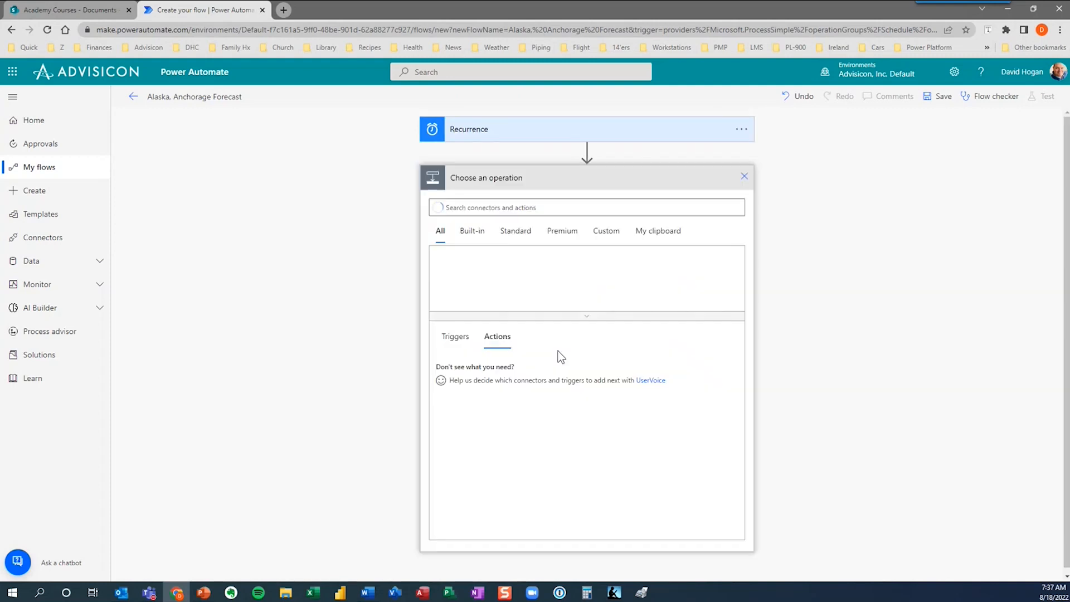
{"action": "type", "text": "c"}
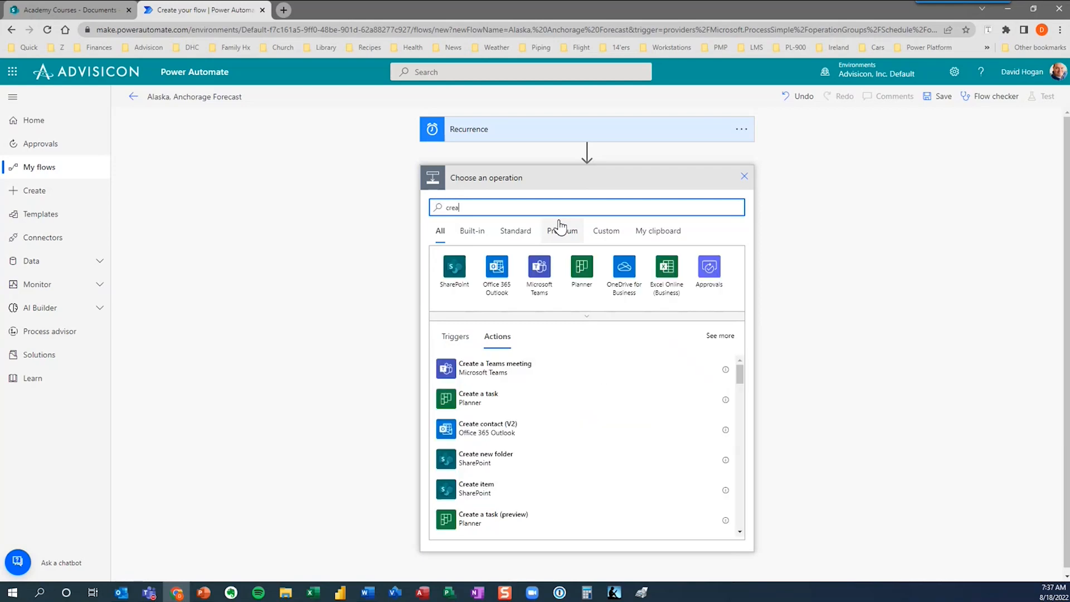
{"action": "key", "text": "BackSpace"}
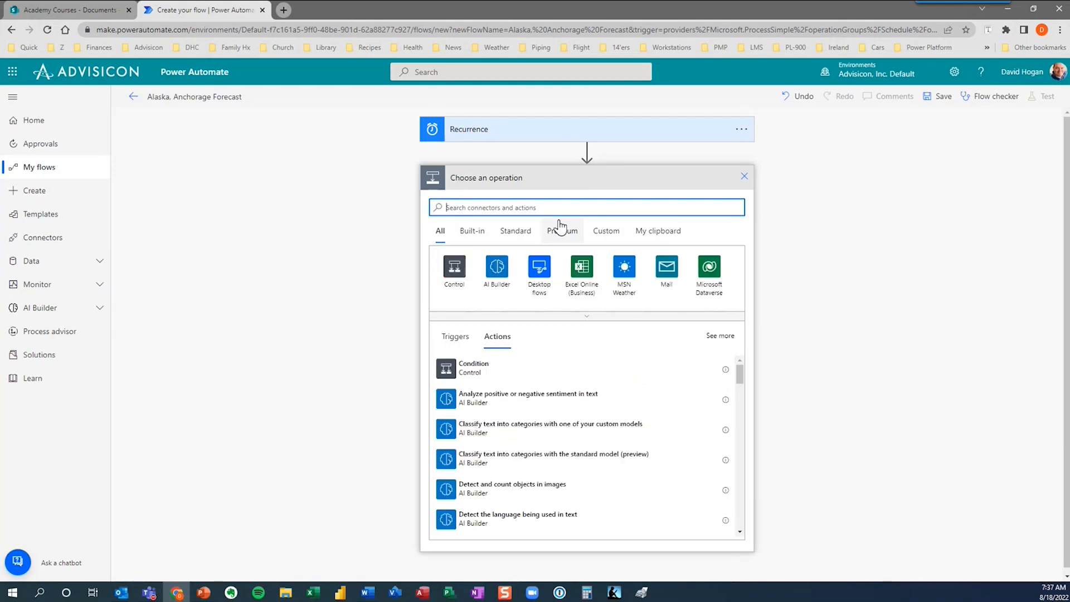
{"action": "type", "text": "msn"}
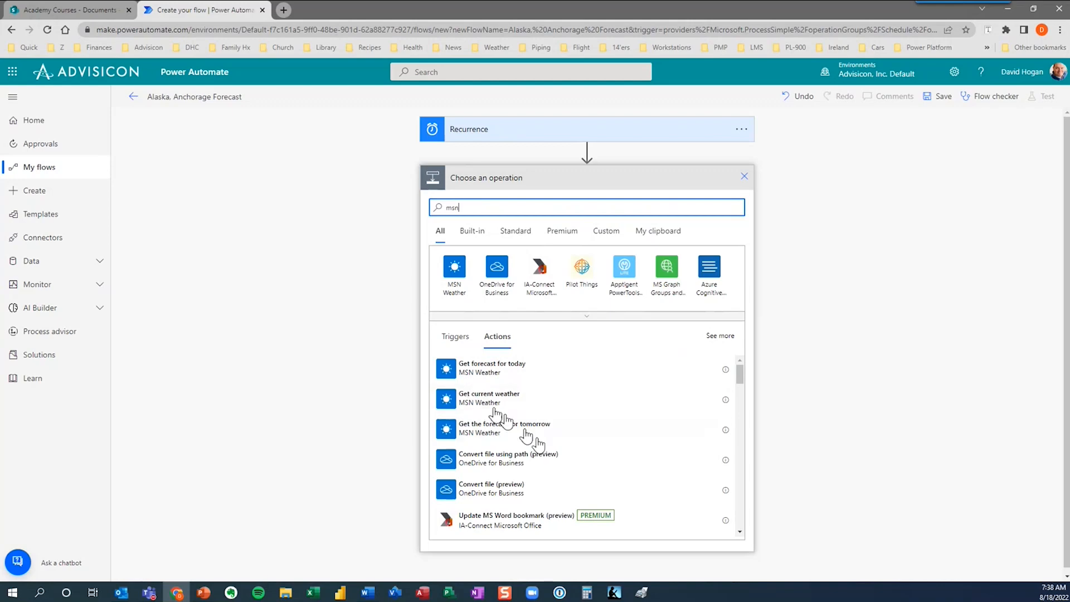
{"action": "left_click", "coordinate": [513, 433]}
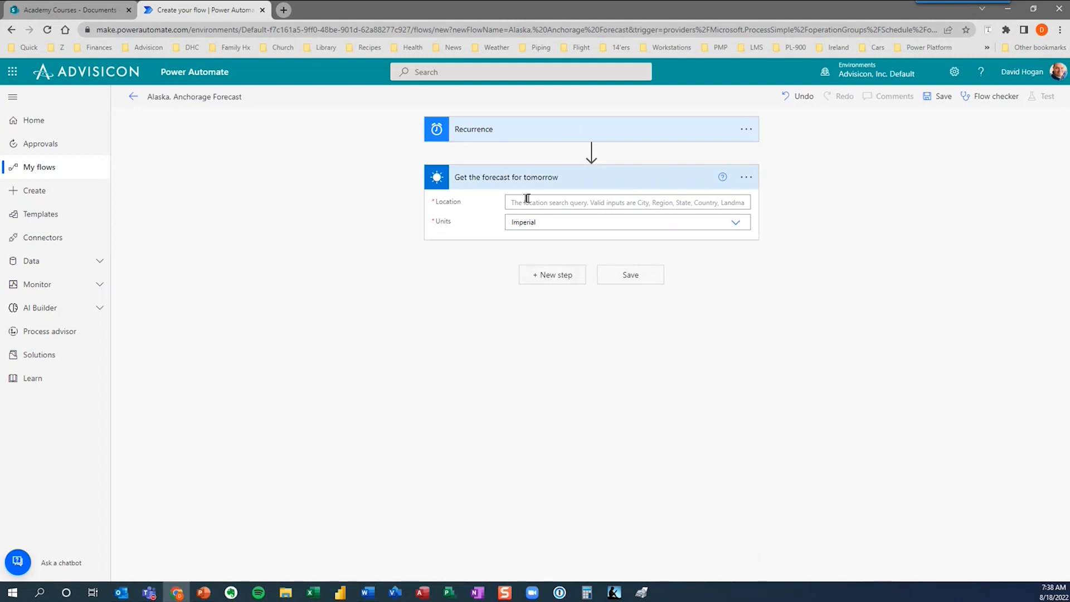
Add an Outlook 'Send an email (V2)' step addressed to the suggested recipient.
{"action": "left_click", "coordinate": [553, 275]}
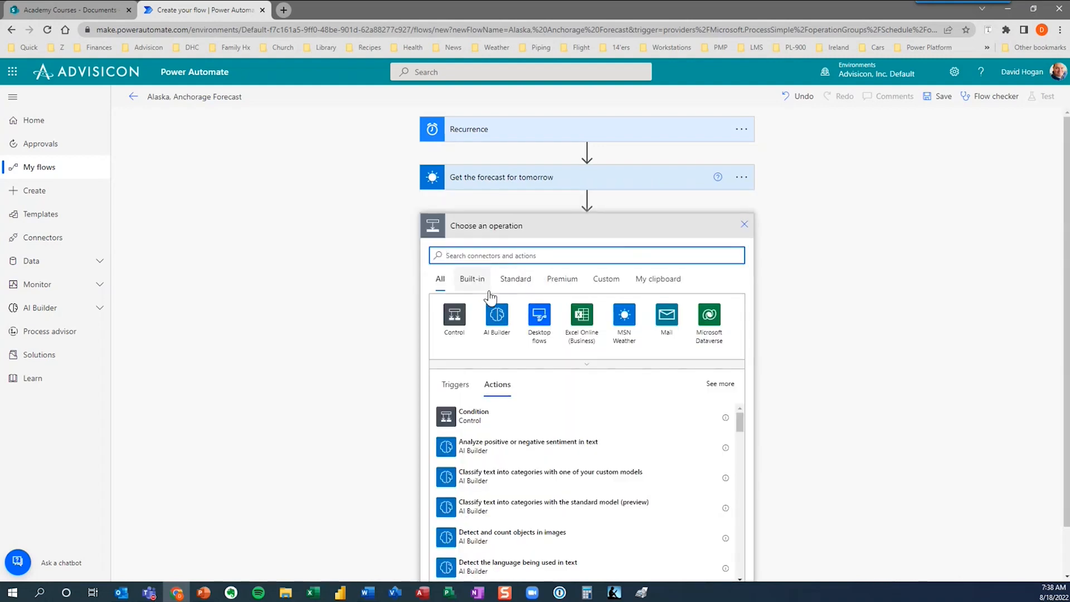
{"action": "type", "text": "create an"}
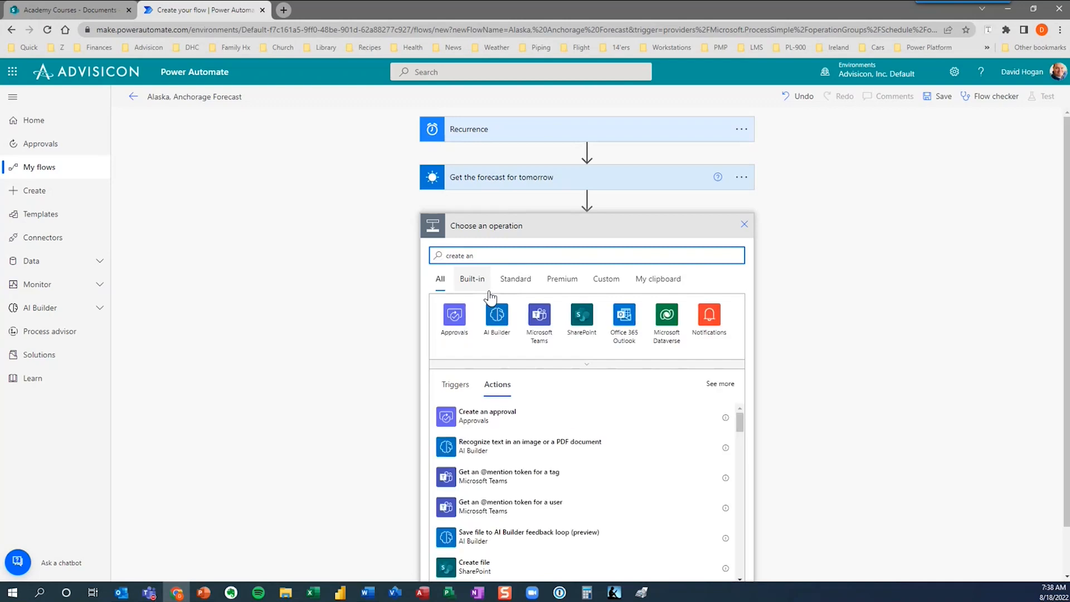
{"action": "type", "text": " email"}
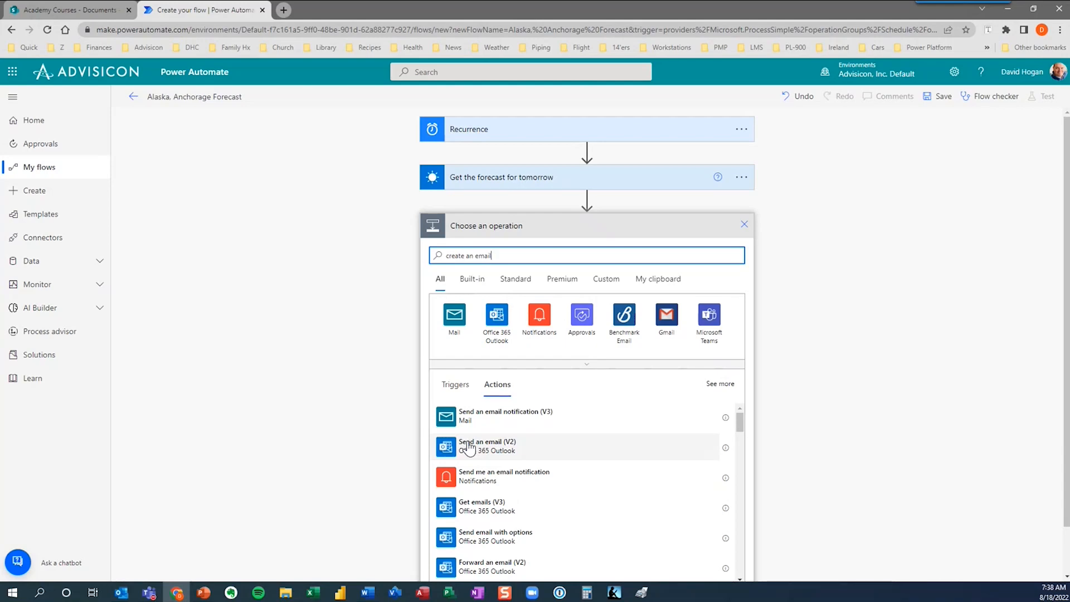
{"action": "left_click", "coordinate": [468, 445]}
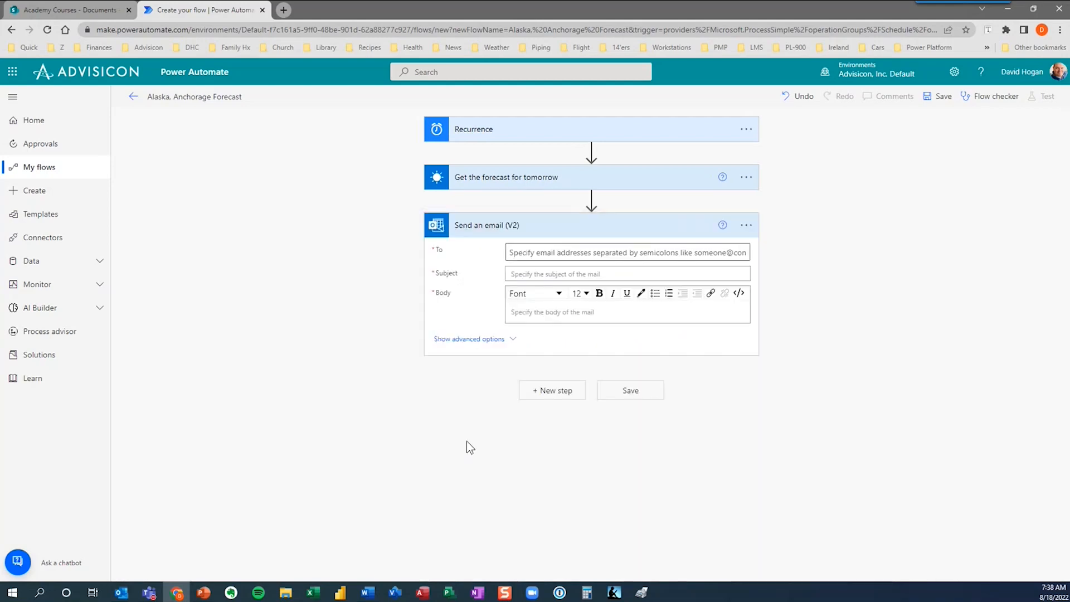
{"action": "left_click", "coordinate": [546, 253]}
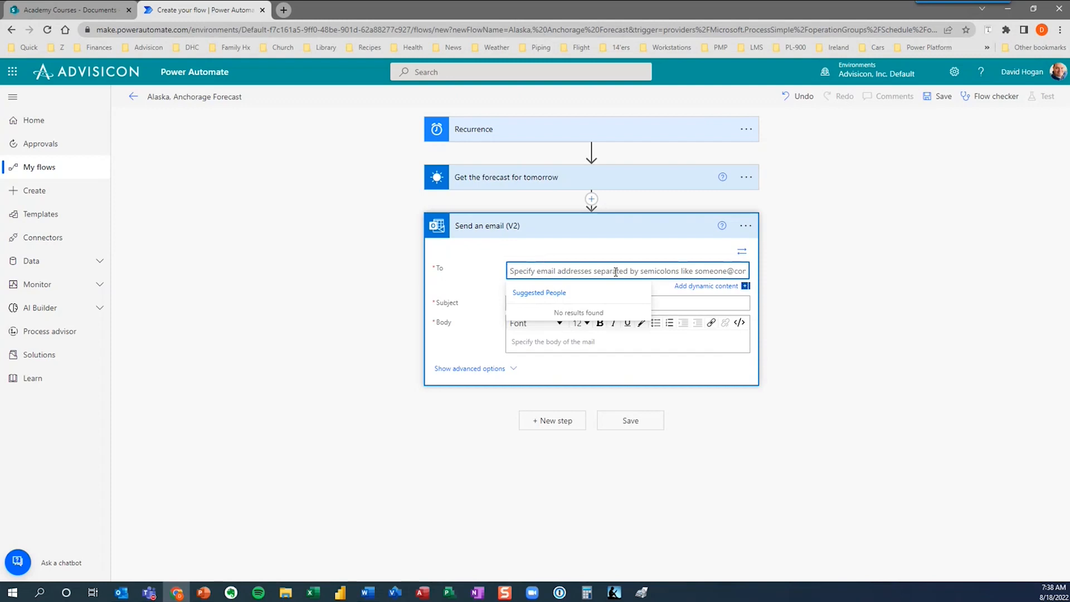
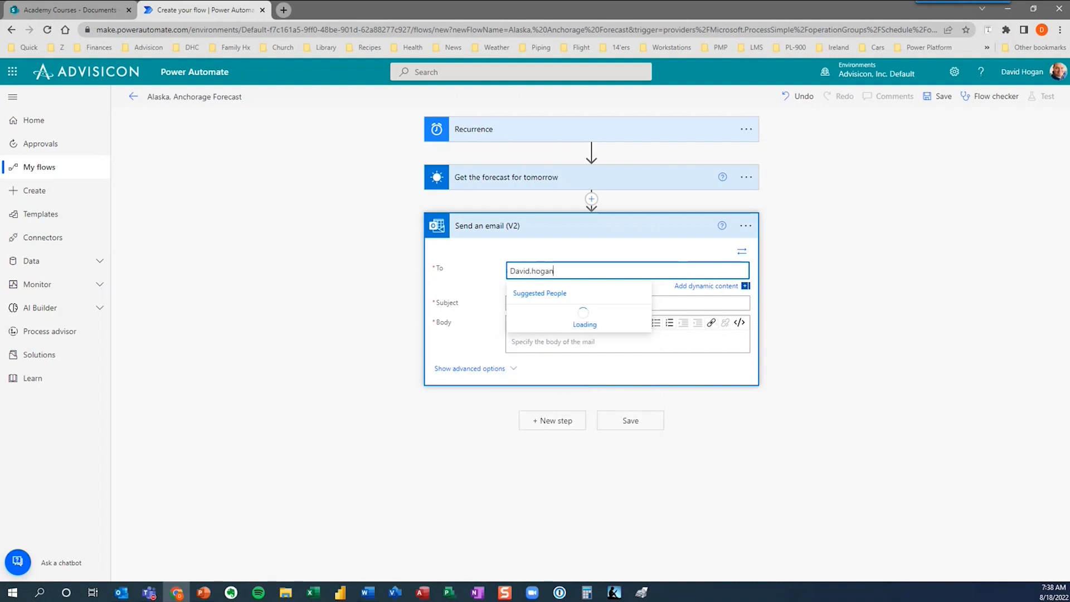
{"action": "left_click", "coordinate": [594, 326]}
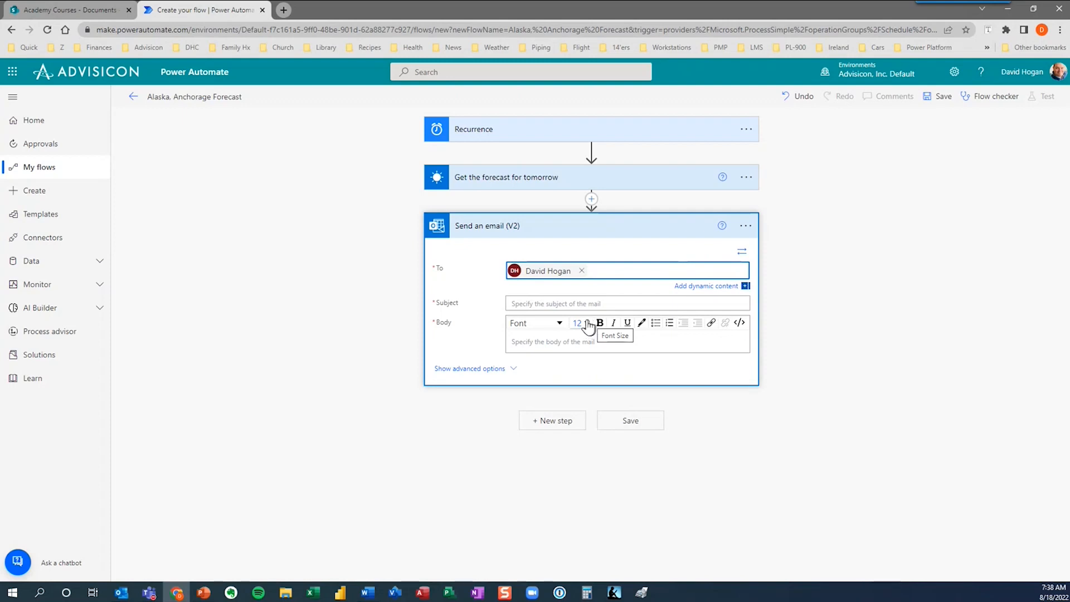
Enter the subject 'Tomorrow's Anchorage forecast' and begin the body with 'Condition'.
{"action": "left_click", "coordinate": [538, 306]}
{"action": "type", "text": "TOm"}
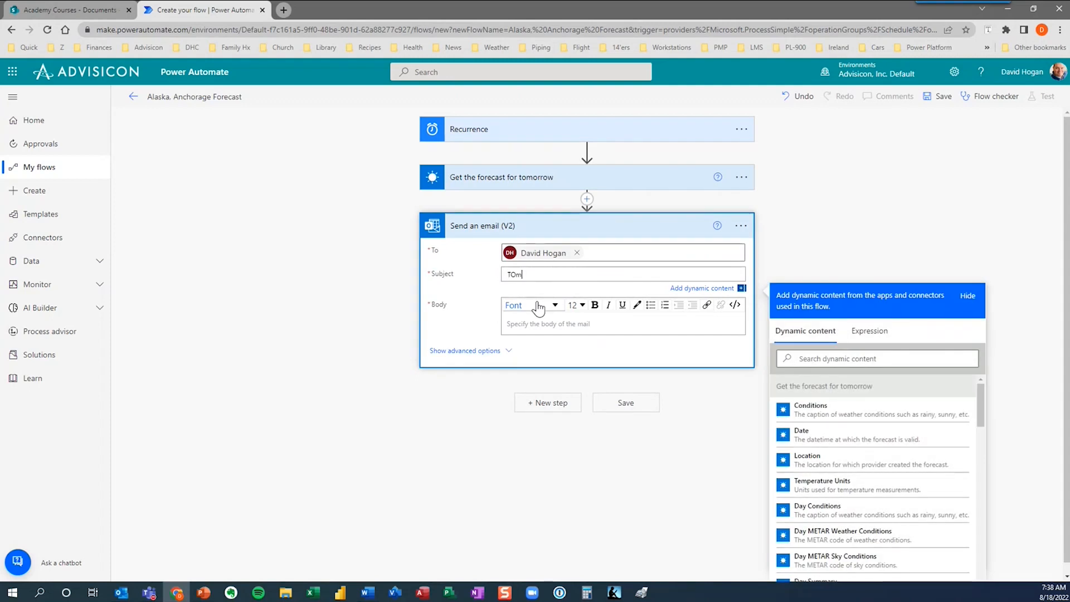
{"action": "key", "text": "BackSpace"}
{"action": "key", "text": "BackSpace"}
{"action": "key", "text": "BackSpace"}
{"action": "key", "text": "BackSpace"}
{"action": "key", "text": "BackSpace"}
{"action": "type", "text": "Tomorrow's Anchor"}
{"action": "type", "text": "age forecast"}
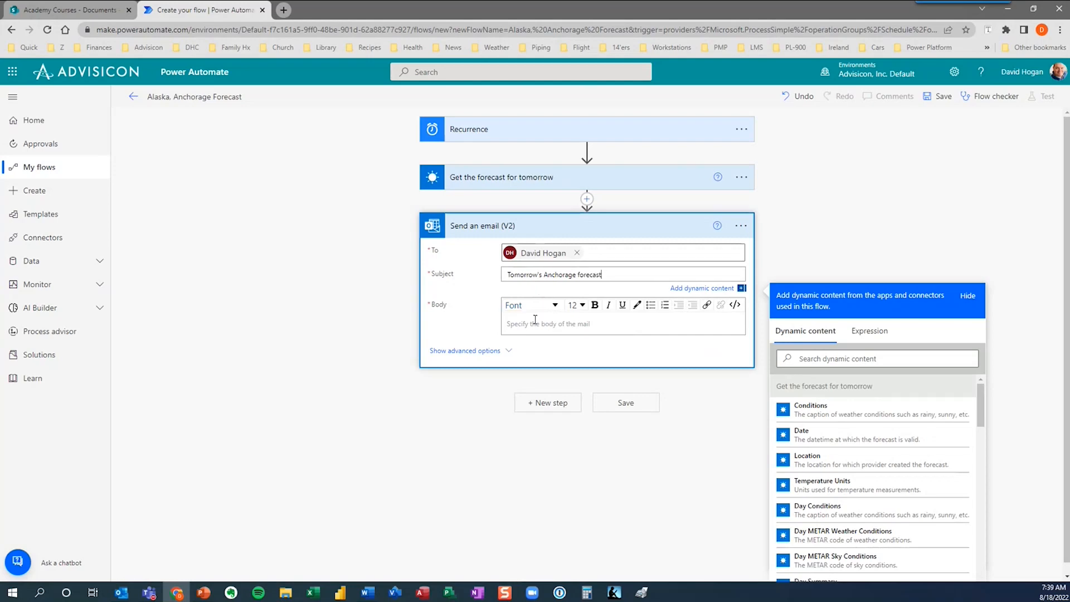
{"action": "left_click", "coordinate": [534, 319]}
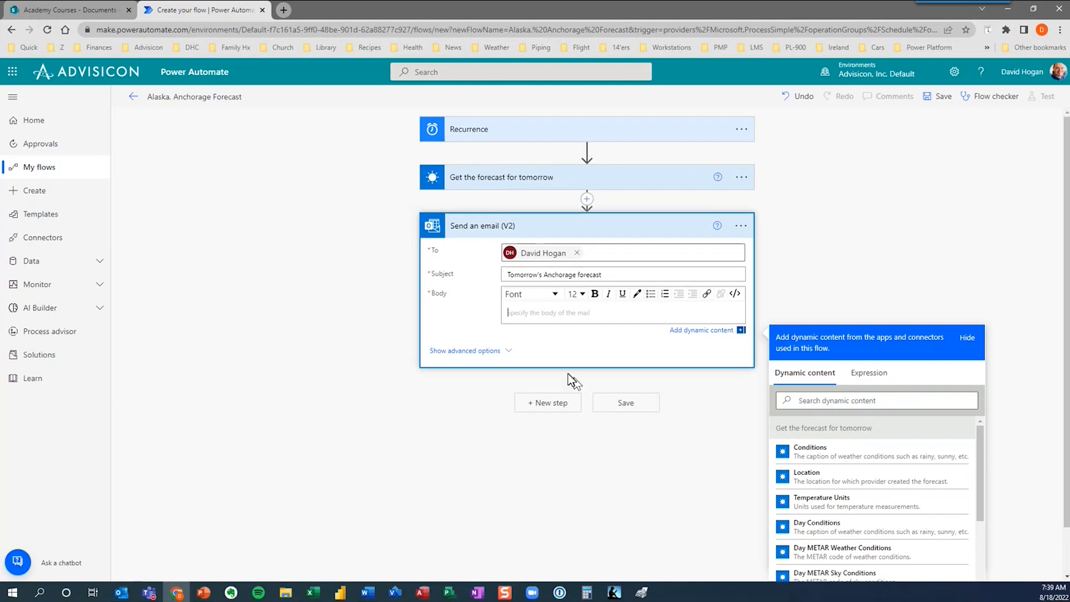
{"action": "left_click", "coordinate": [566, 313]}
{"action": "type", "text": "Condition"}
Insert the Conditions value, then add a 'Day Summary |' line with the Day Summary value.
{"action": "left_click", "coordinate": [819, 456]}
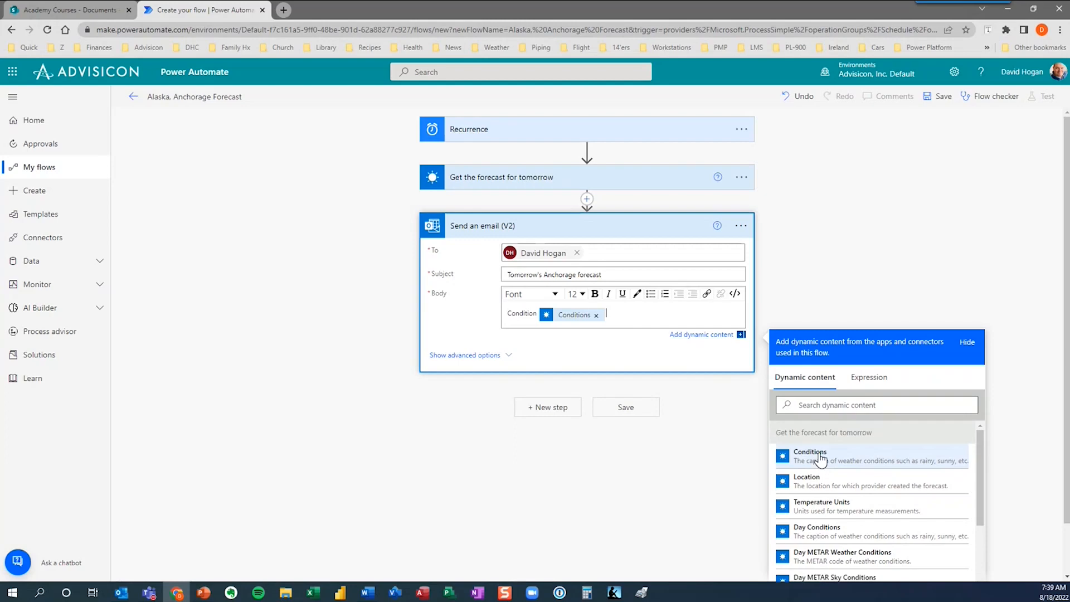
{"action": "left_click", "coordinate": [539, 311]}
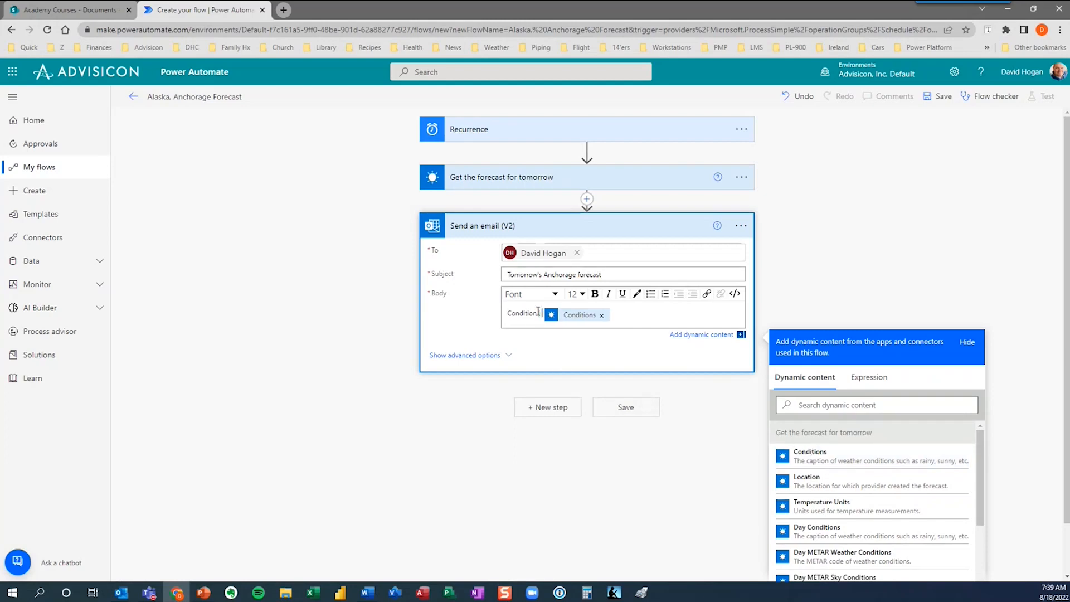
{"action": "left_click", "coordinate": [627, 317]}
{"action": "key", "text": "Return"}
{"action": "type", "text": "Day Summary |"}
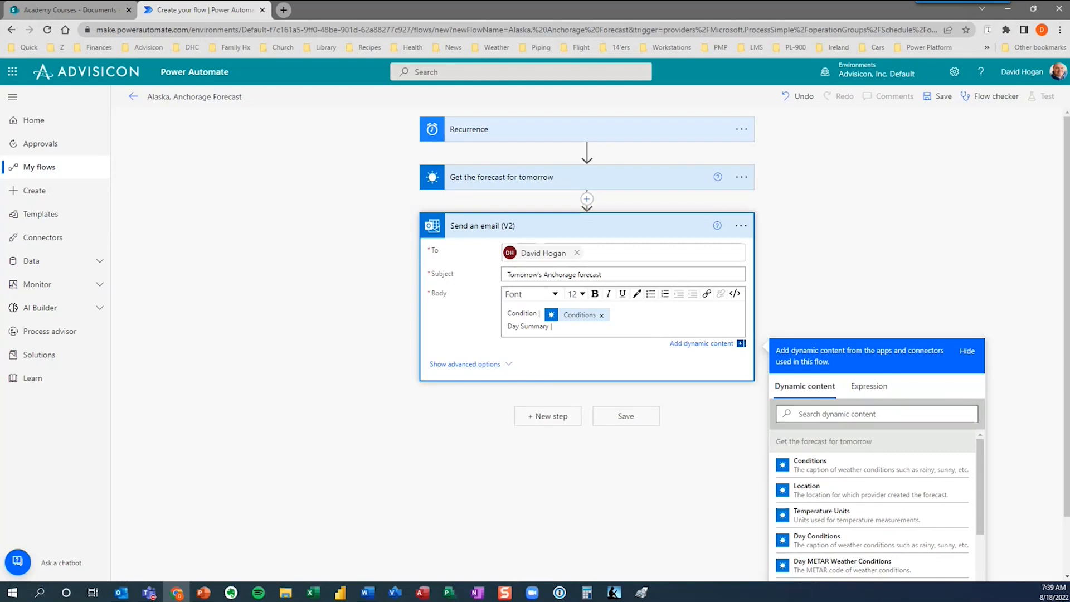
{"action": "scroll", "coordinate": [979, 527], "scroll_direction": "down", "scroll_amount": 2}
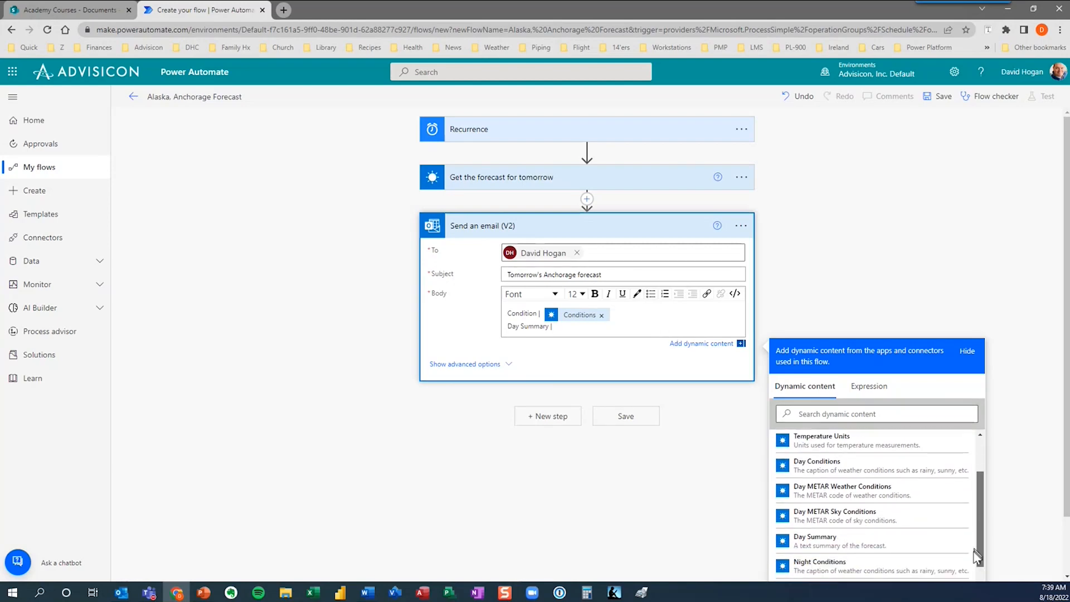
{"action": "left_click", "coordinate": [844, 538]}
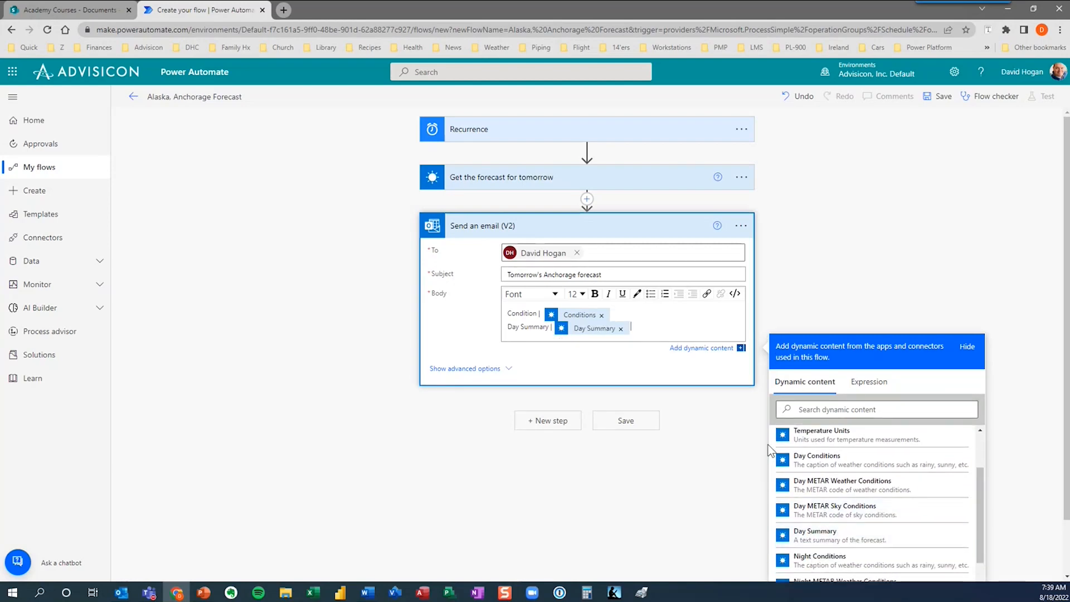
Add labelled Night Summary, Moon Phase and UV Index Description values on their own lines.
{"action": "type", "text": "Night Summa"}
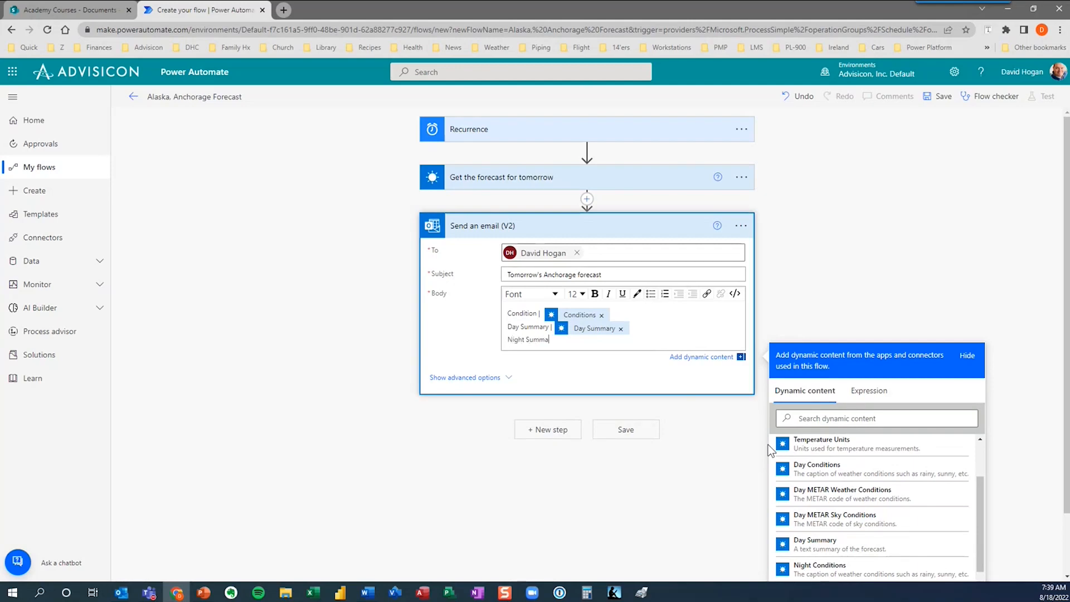
{"action": "type", "text": "ry |"}
{"action": "scroll", "coordinate": [920, 535], "scroll_direction": "down", "scroll_amount": 3}
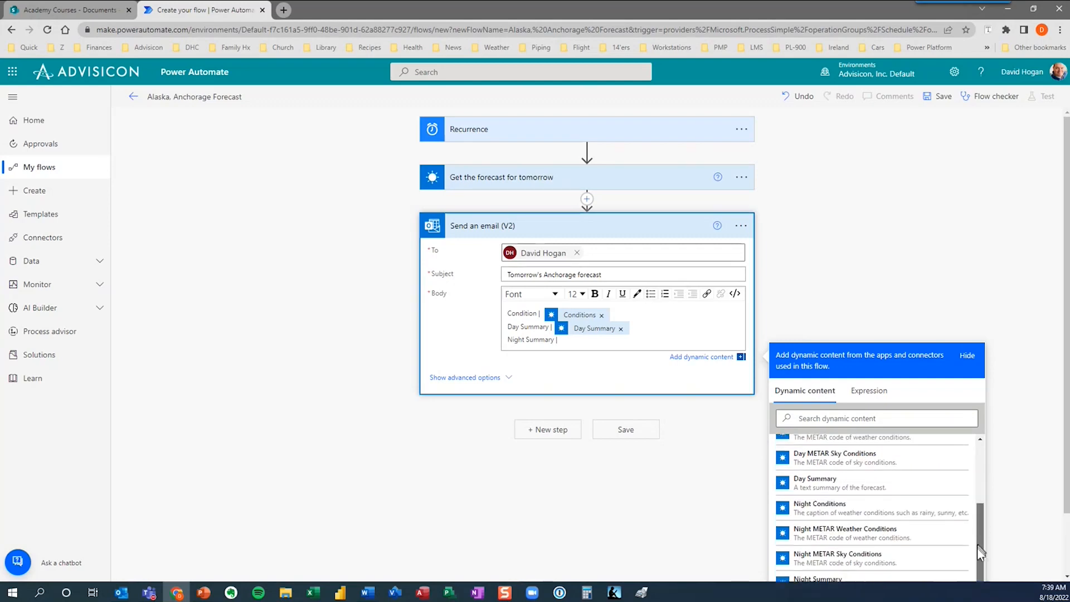
{"action": "left_click", "coordinate": [802, 551]}
{"action": "key", "text": "Return"}
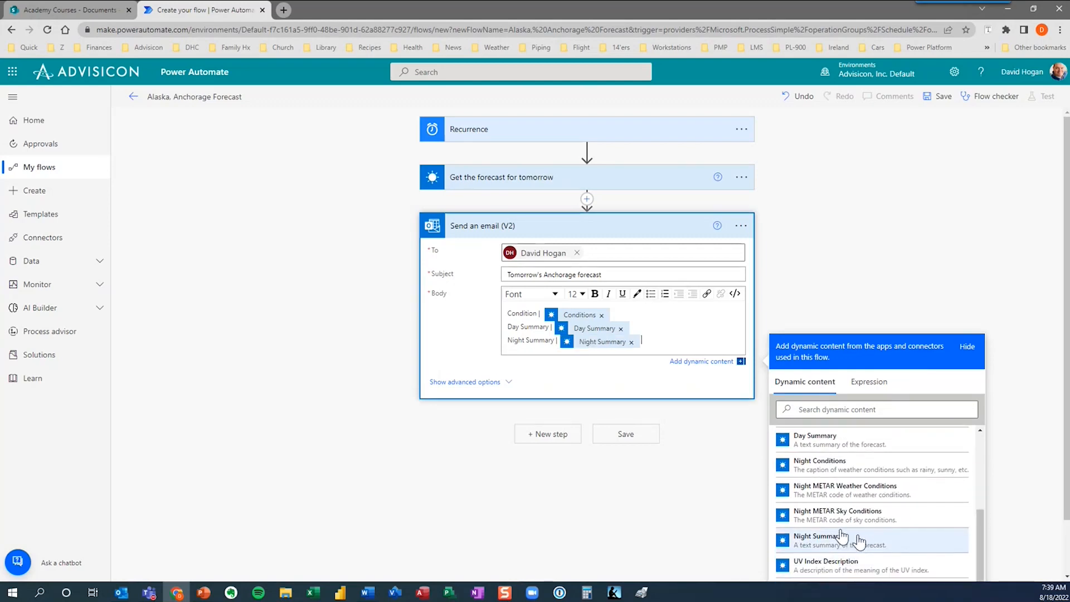
{"action": "type", "text": "M"}
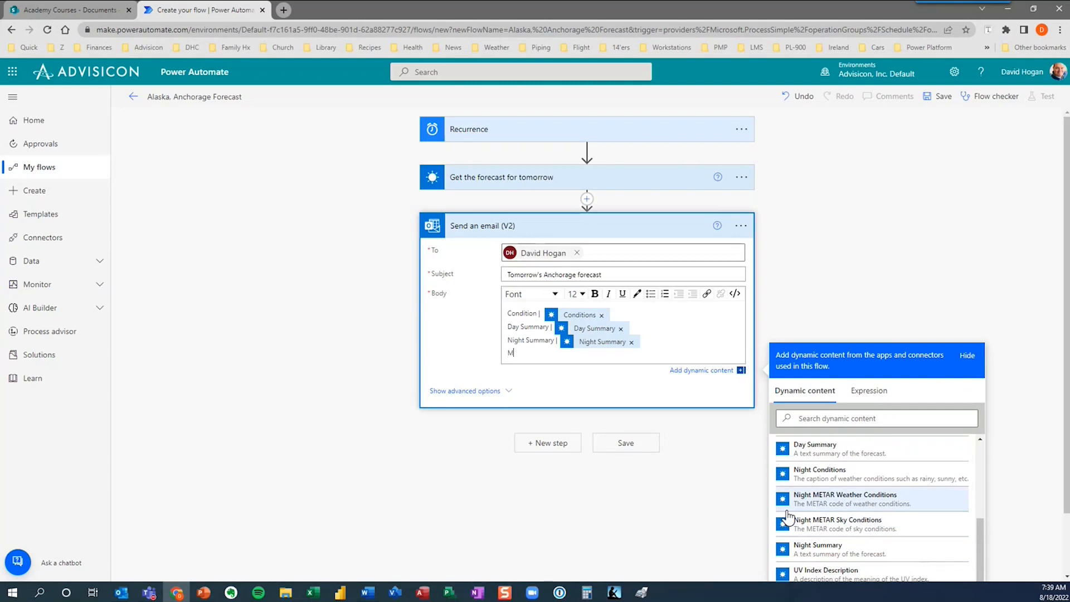
{"action": "type", "text": "oon Phase |"}
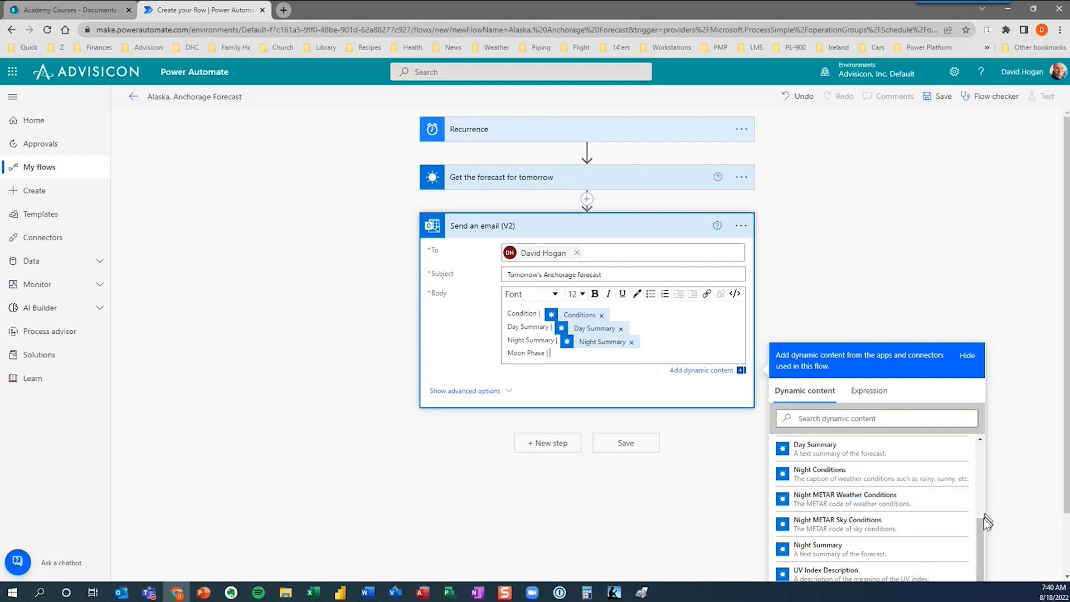
{"action": "left_click_drag", "start_coordinate": [1067, 433], "coordinate": [1039, 503]}
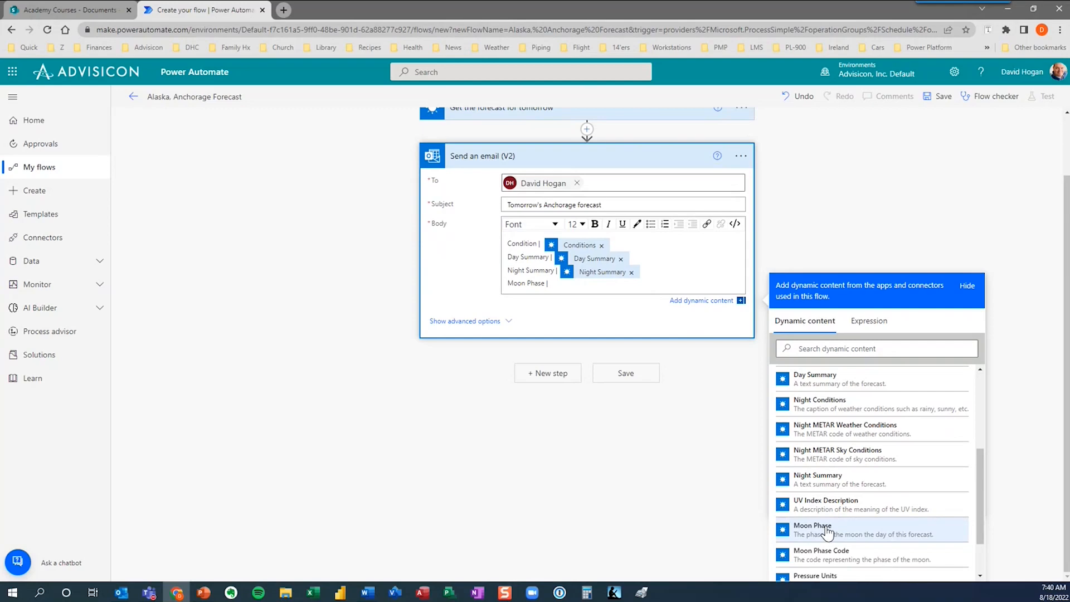
{"action": "left_click", "coordinate": [827, 532]}
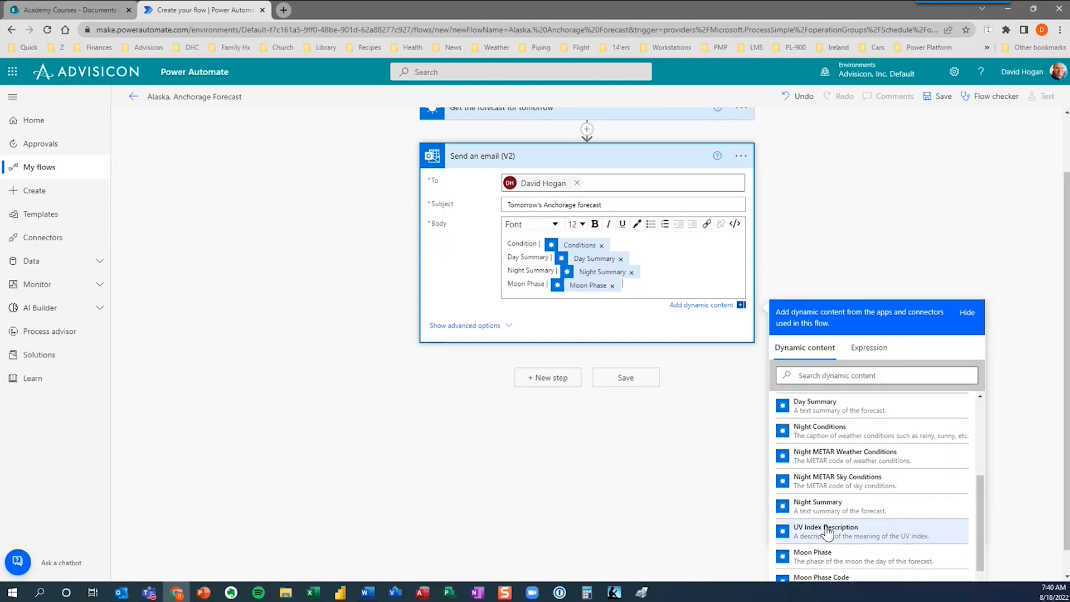
{"action": "key", "text": "Return"}
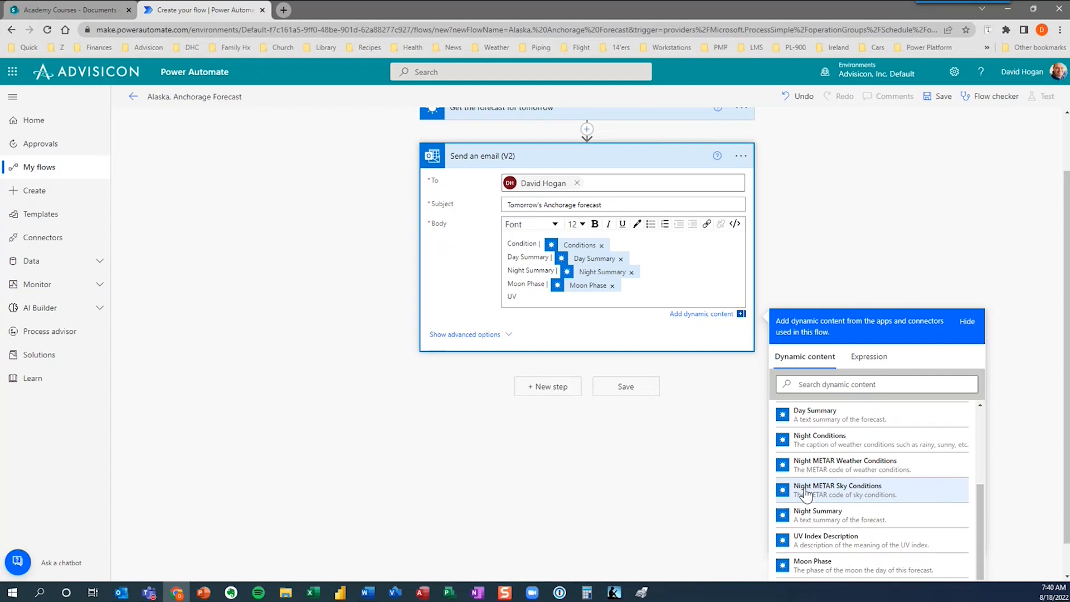
{"action": "left_click", "coordinate": [879, 544]}
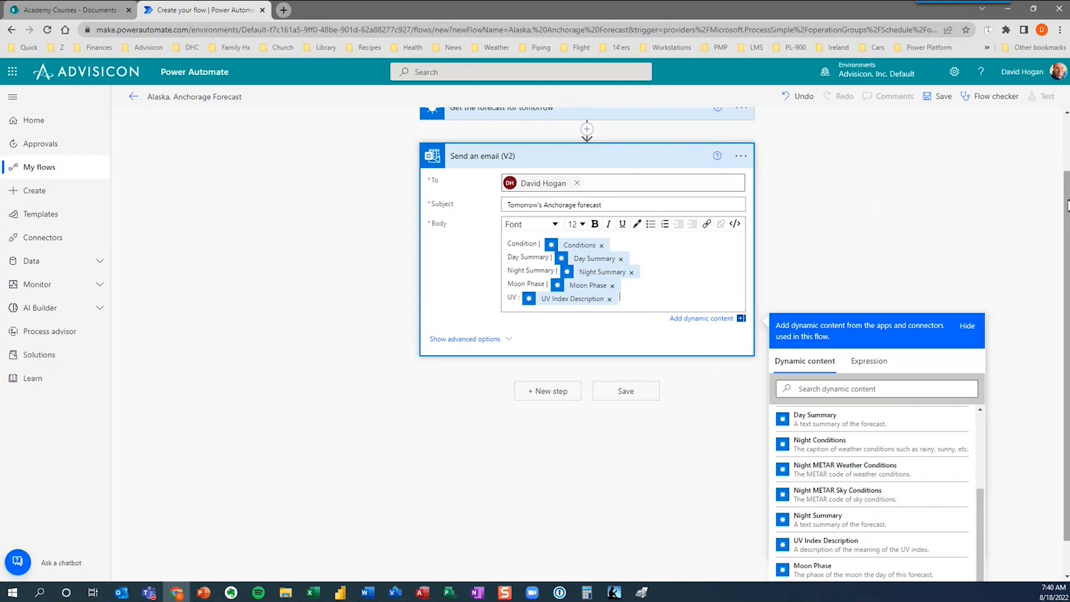
{"action": "scroll", "coordinate": [1065, 206], "scroll_direction": "up", "scroll_amount": 2}
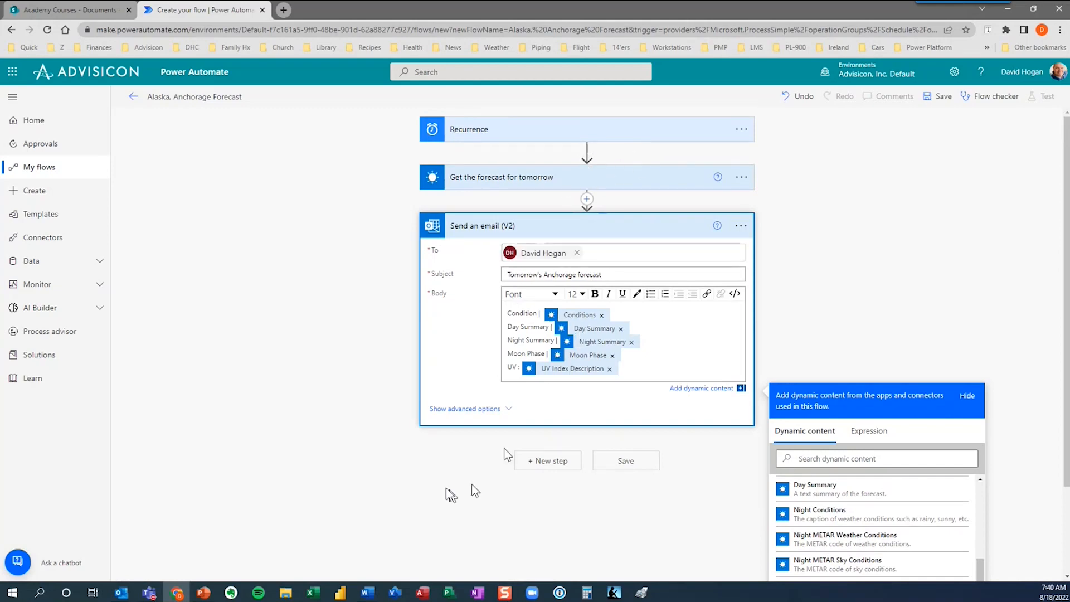
After the save reports errors, set the forecast Location to 99501 and save again.
{"action": "left_click", "coordinate": [632, 461]}
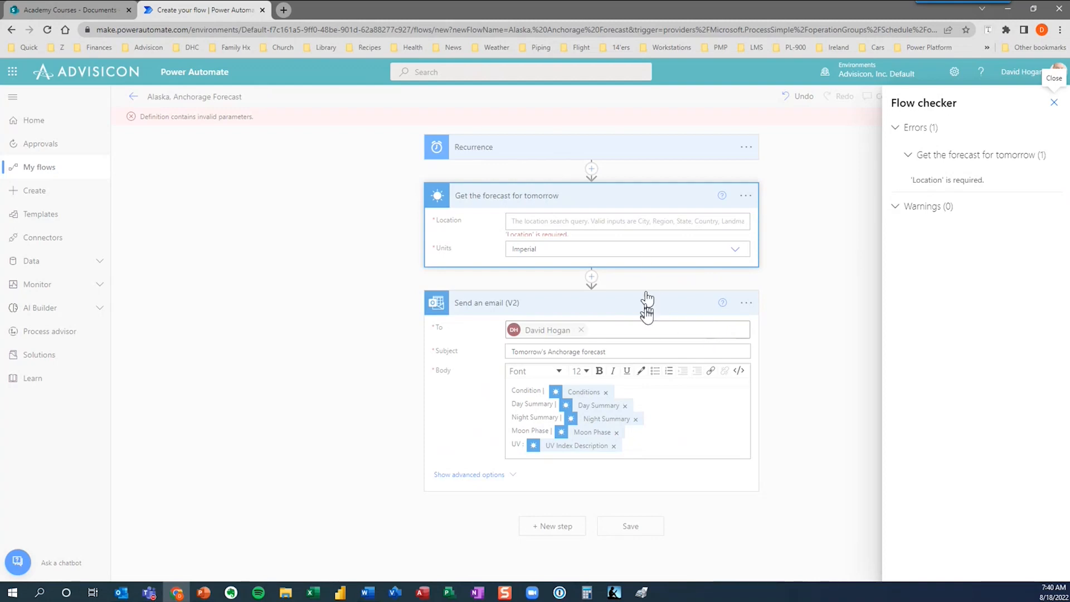
{"action": "left_click", "coordinate": [1053, 104]}
{"action": "left_click", "coordinate": [579, 223]}
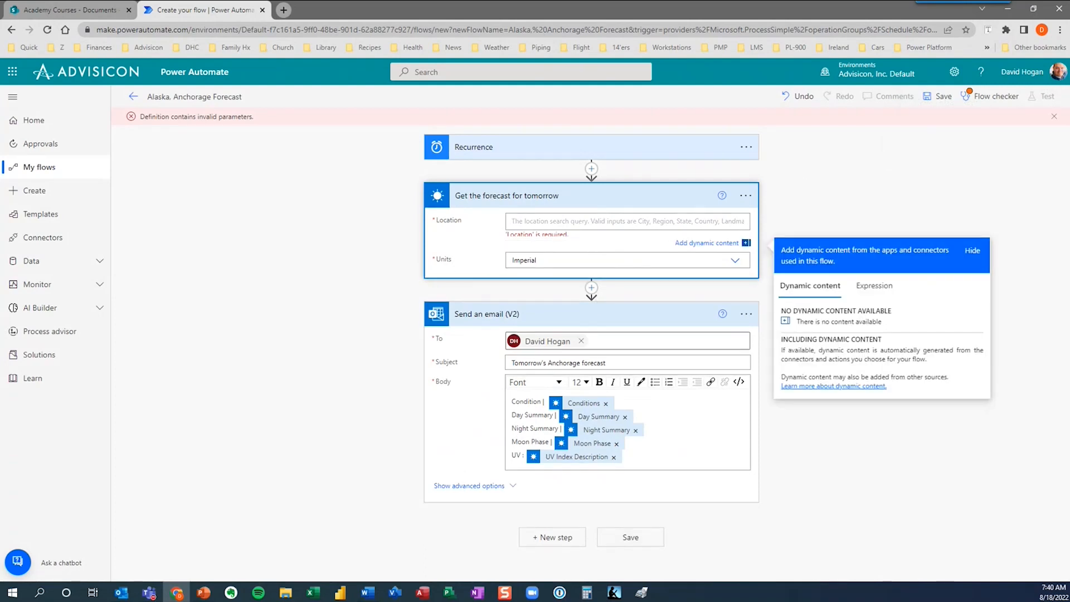
{"action": "type", "text": "99501"}
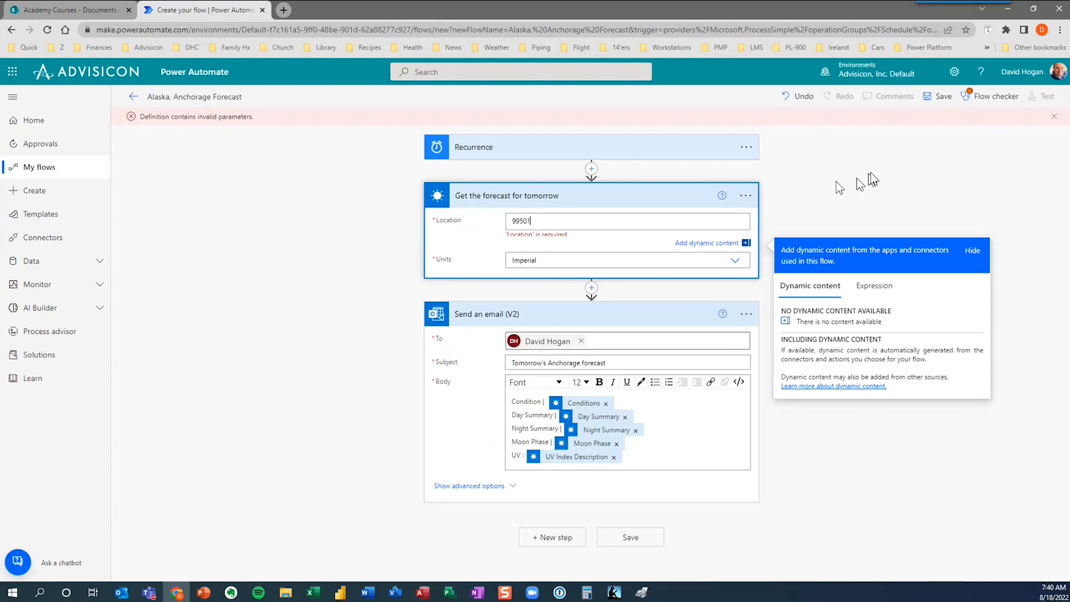
{"action": "left_click", "coordinate": [889, 162]}
{"action": "left_click", "coordinate": [942, 97]}
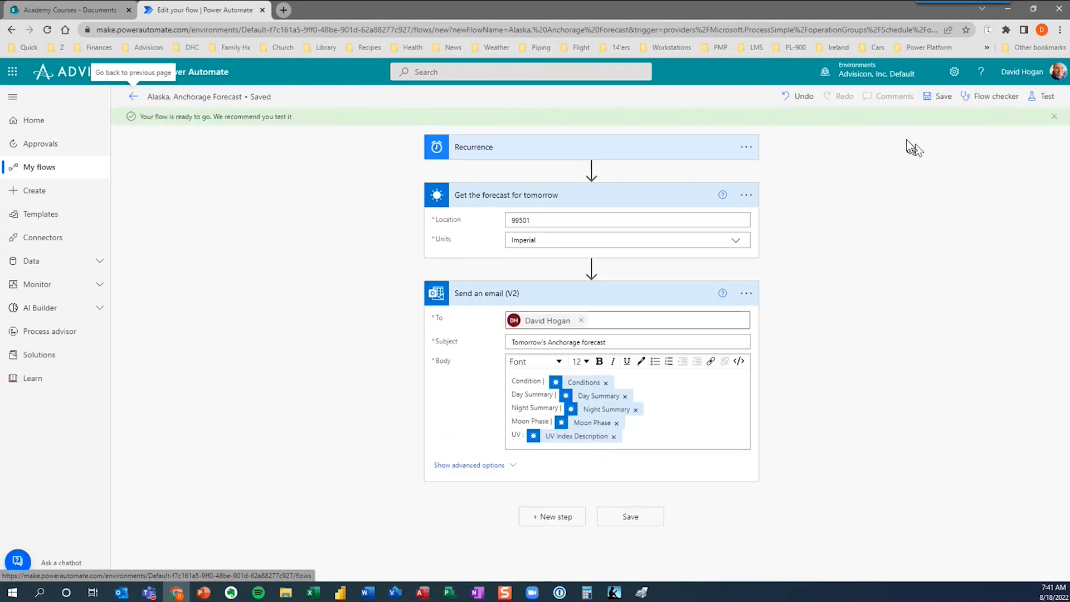
Run a manual test of the flow and open the resulting forecast email in Outlook.
{"action": "left_click", "coordinate": [1048, 97]}
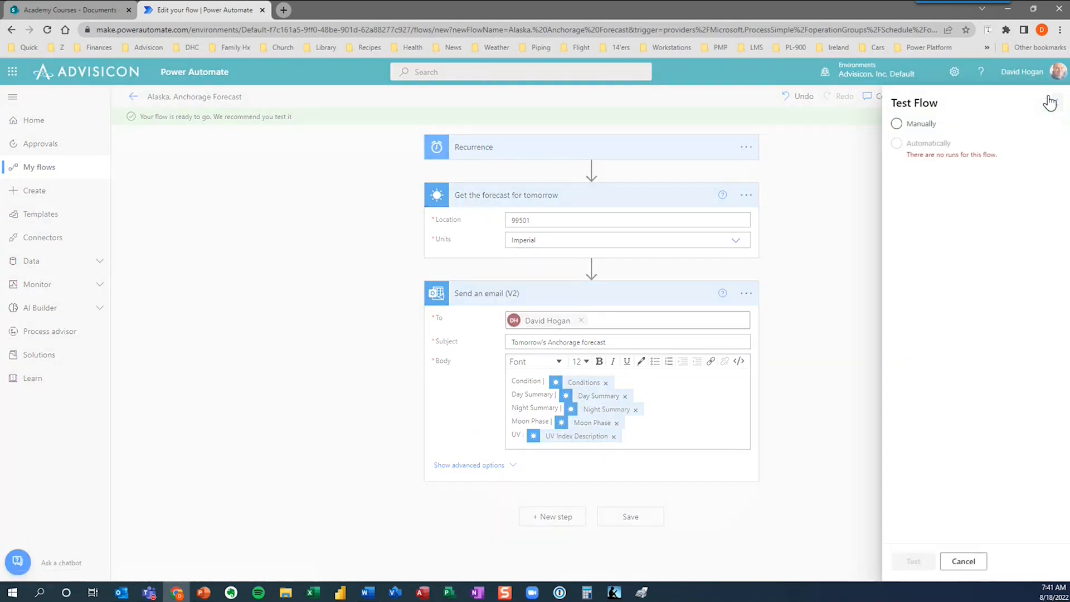
{"action": "left_click", "coordinate": [909, 130]}
{"action": "left_click", "coordinate": [914, 561]}
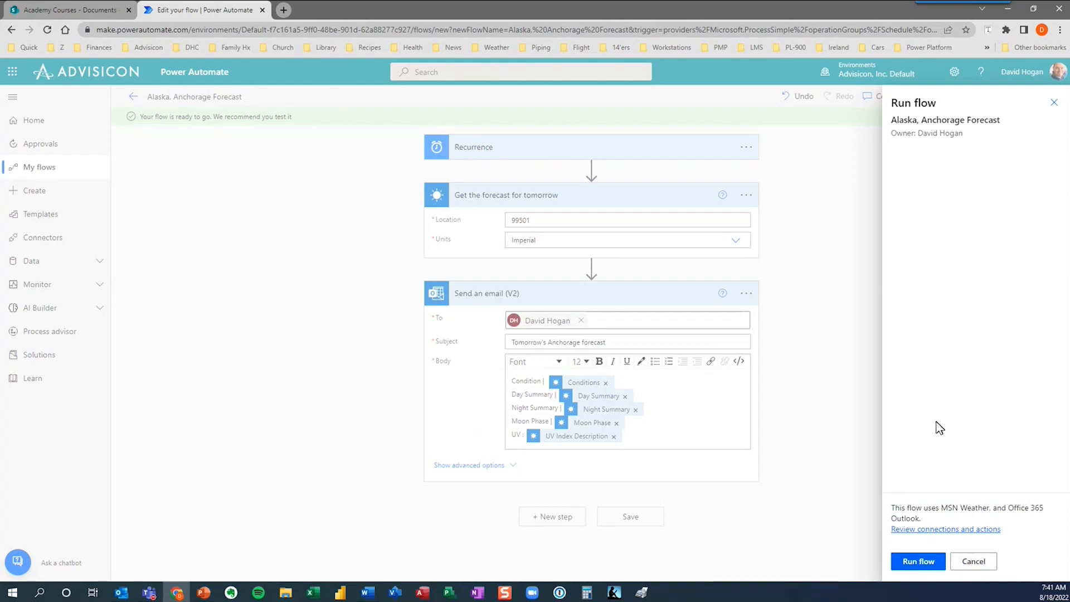
{"action": "left_click", "coordinate": [915, 563]}
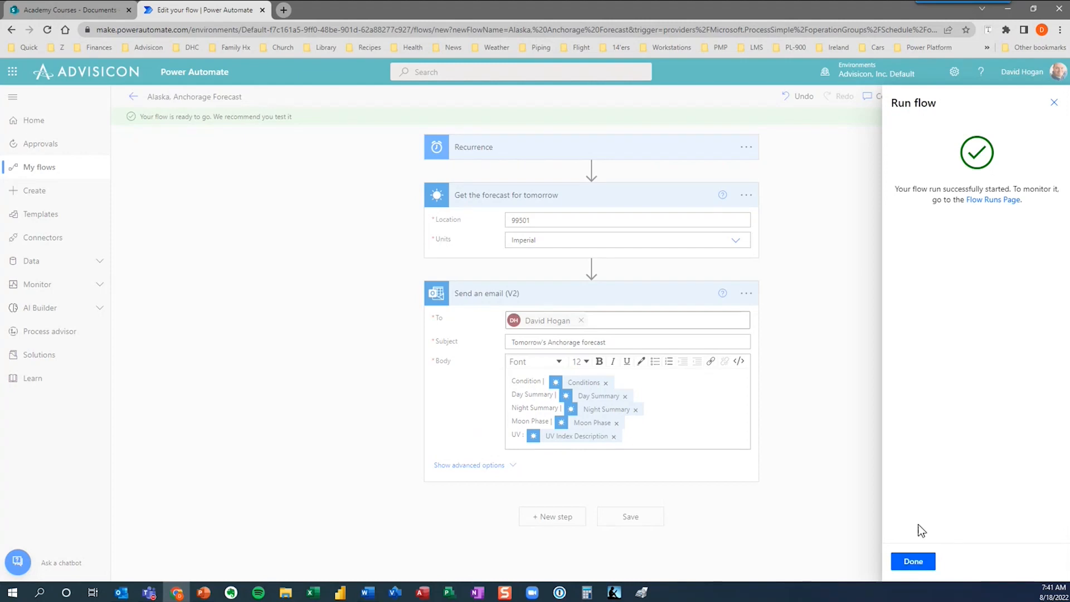
{"action": "left_click", "coordinate": [913, 562]}
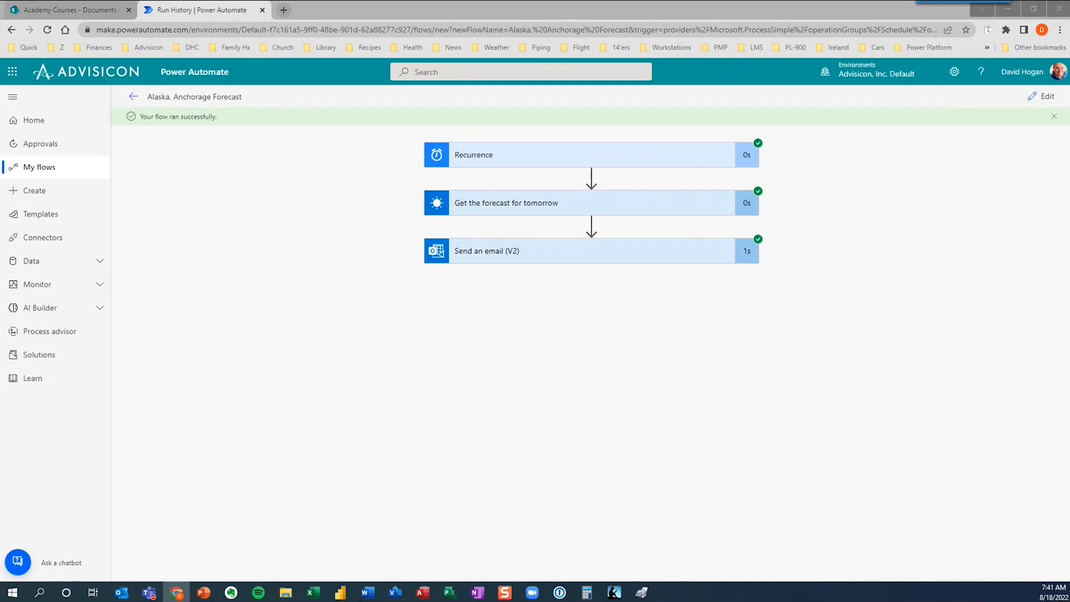
{"action": "key", "text": "alt+Tab"}
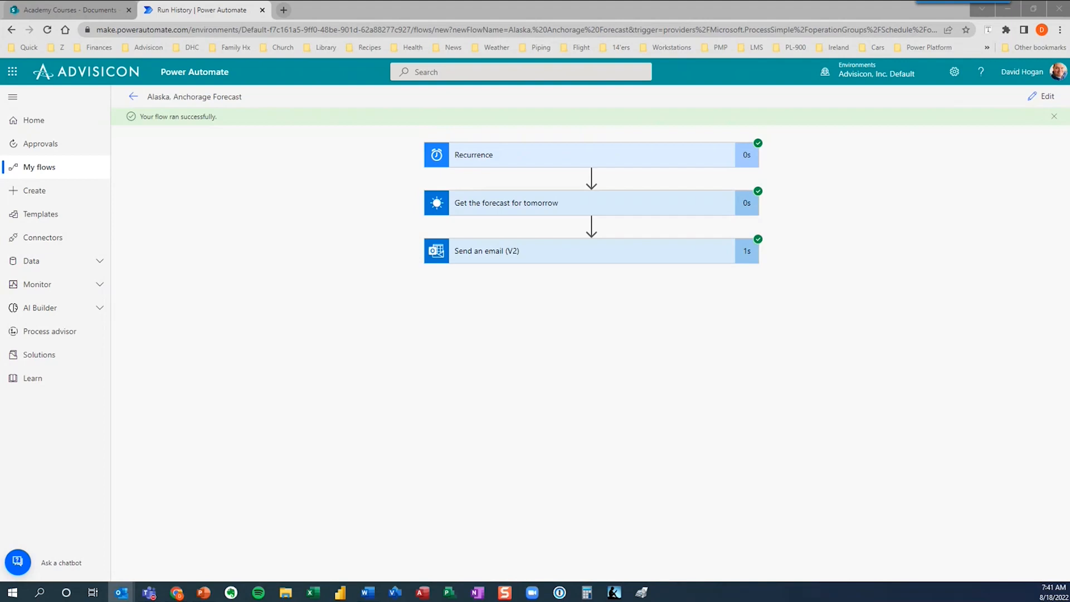
{"action": "key", "text": "Return"}
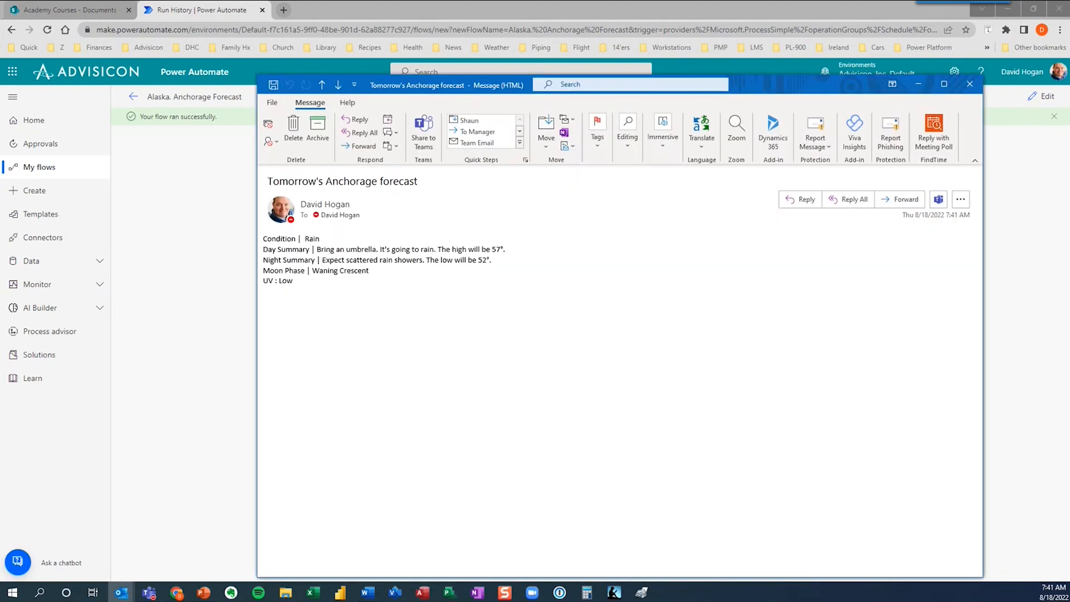
Review the 'Tomorrow's Anchorage forecast' email in Outlook, then close it.
{"action": "left_click_drag", "start_coordinate": [767, 81], "coordinate": [668, 82]}
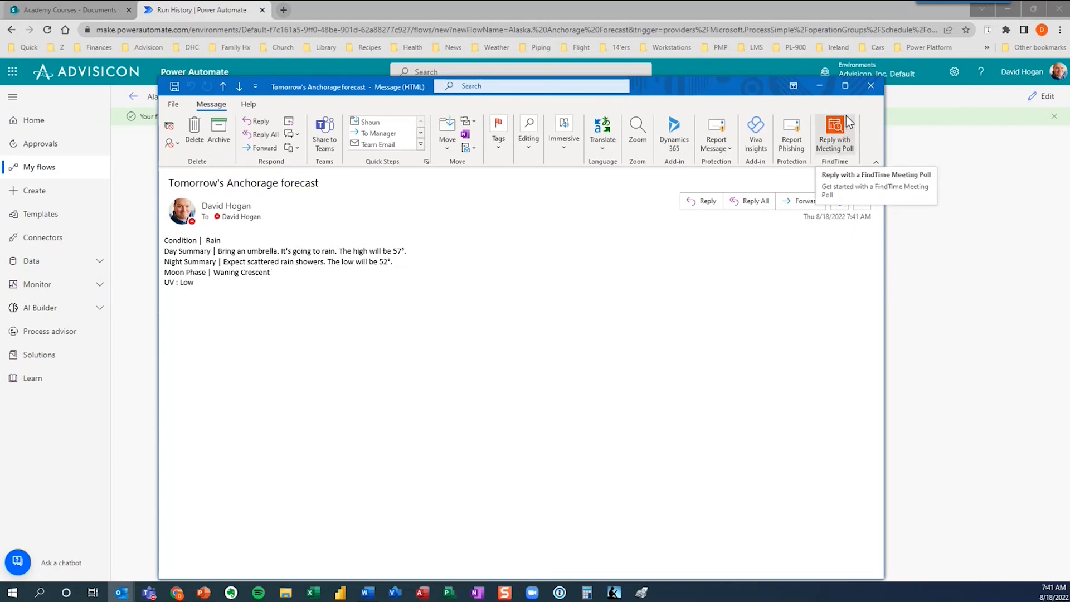
{"action": "left_click", "coordinate": [870, 85]}
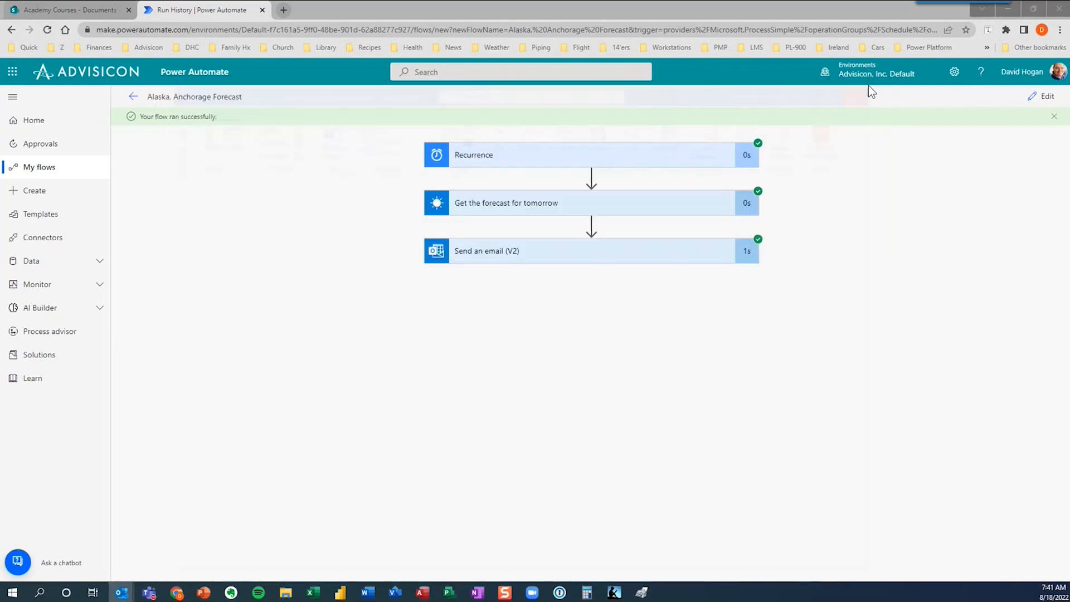
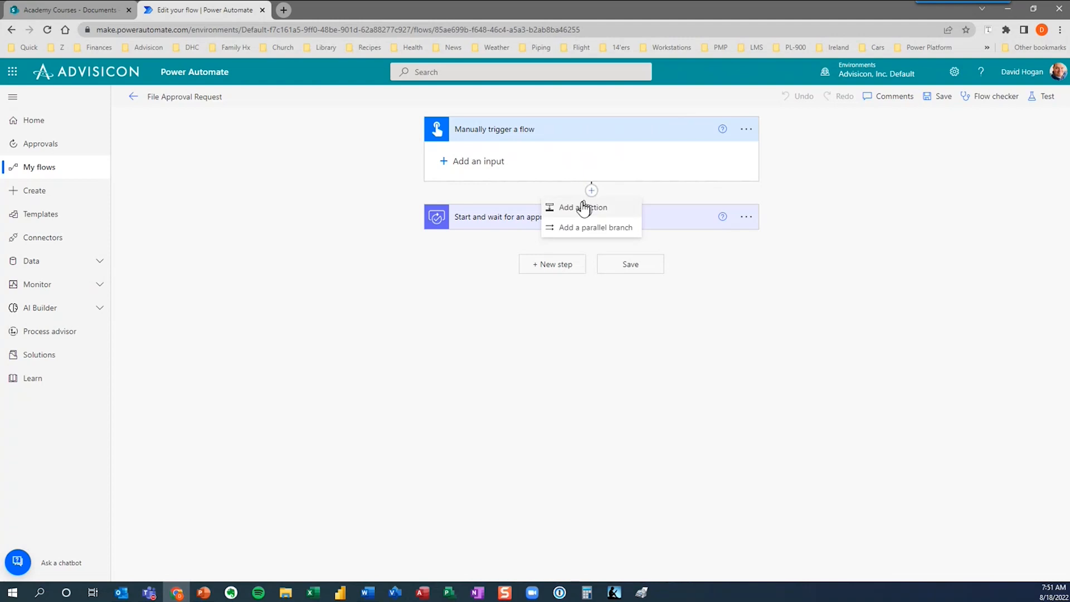
Start a new action with the search 'start', cancel it, and expand the approval step.
{"action": "left_click", "coordinate": [579, 209]}
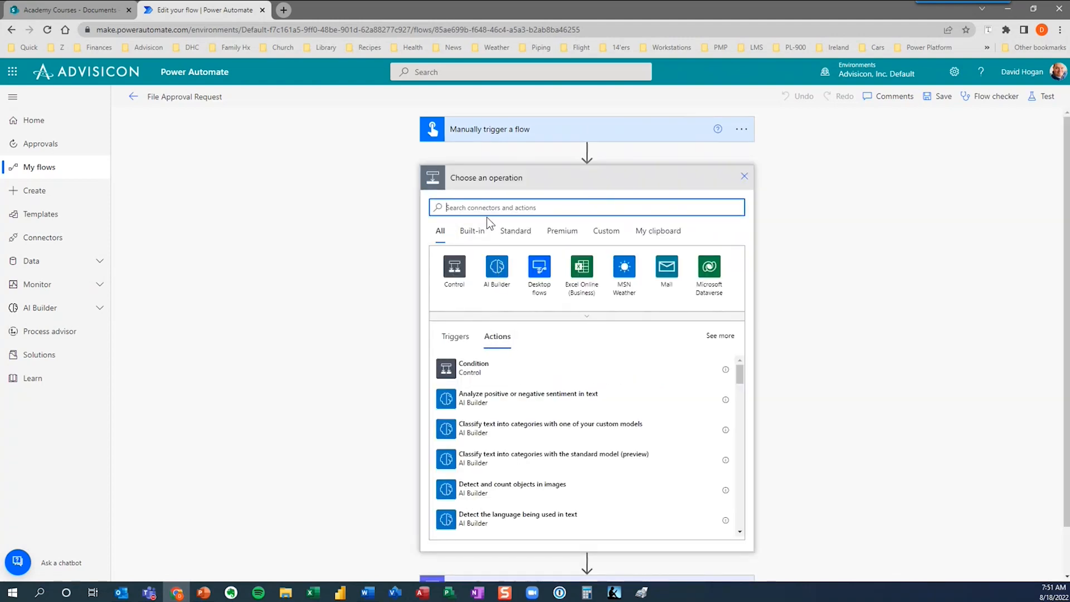
{"action": "type", "text": "start"}
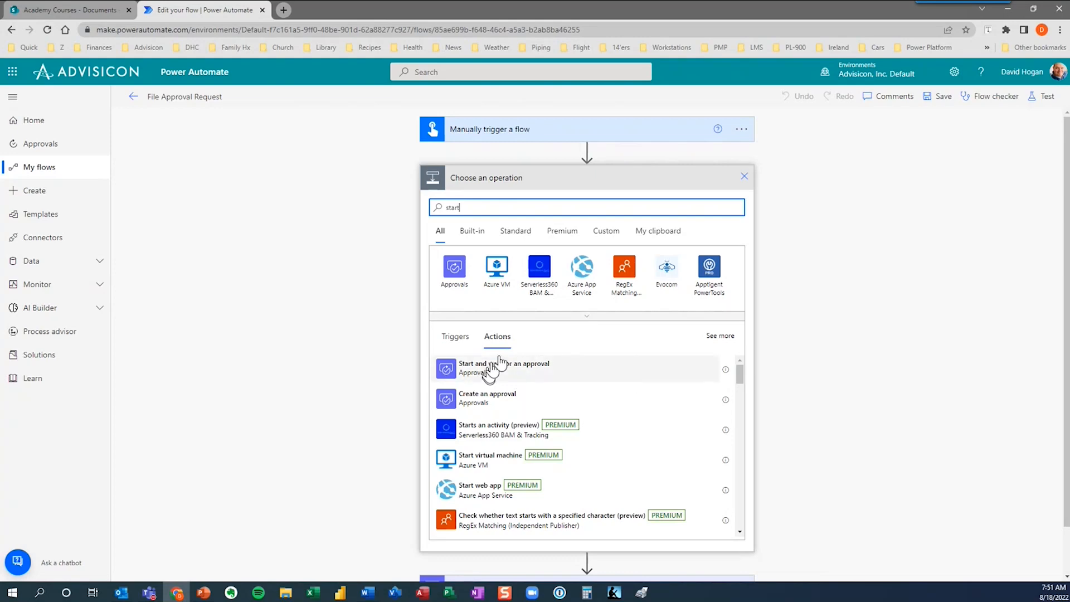
{"action": "left_click", "coordinate": [744, 178]}
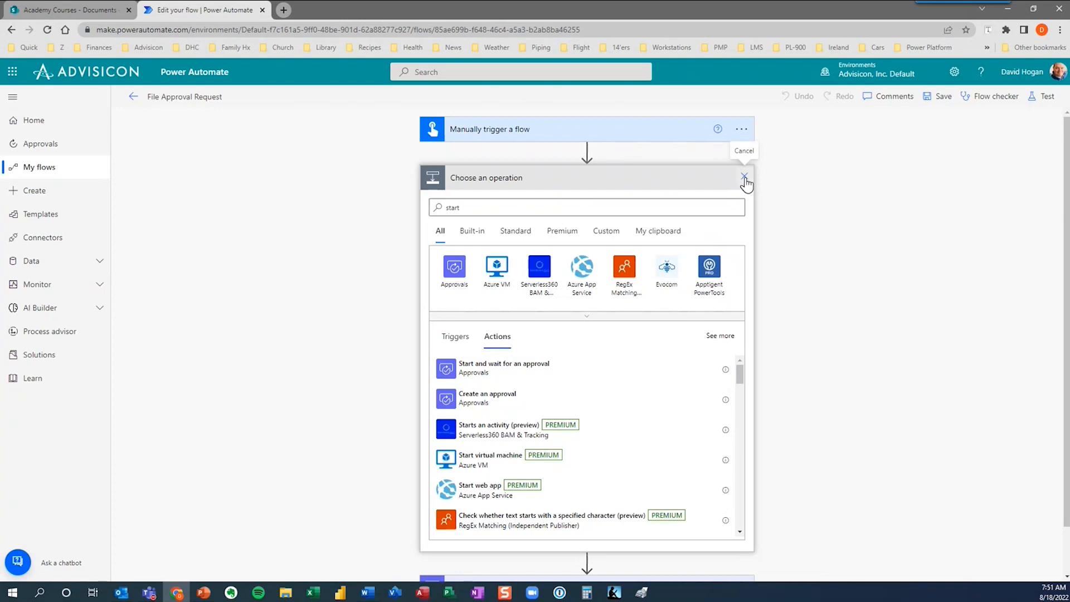
{"action": "left_click", "coordinate": [580, 182]}
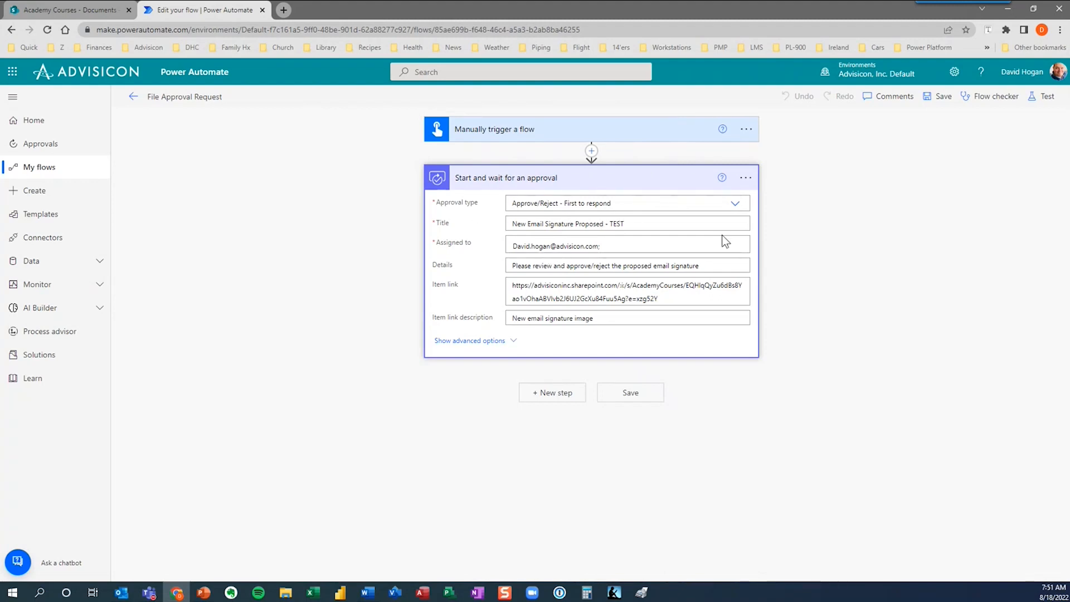
Keep approval type Approve/Reject - First to respond, check approver and Details, then view Academy Courses library.
{"action": "left_click", "coordinate": [737, 206]}
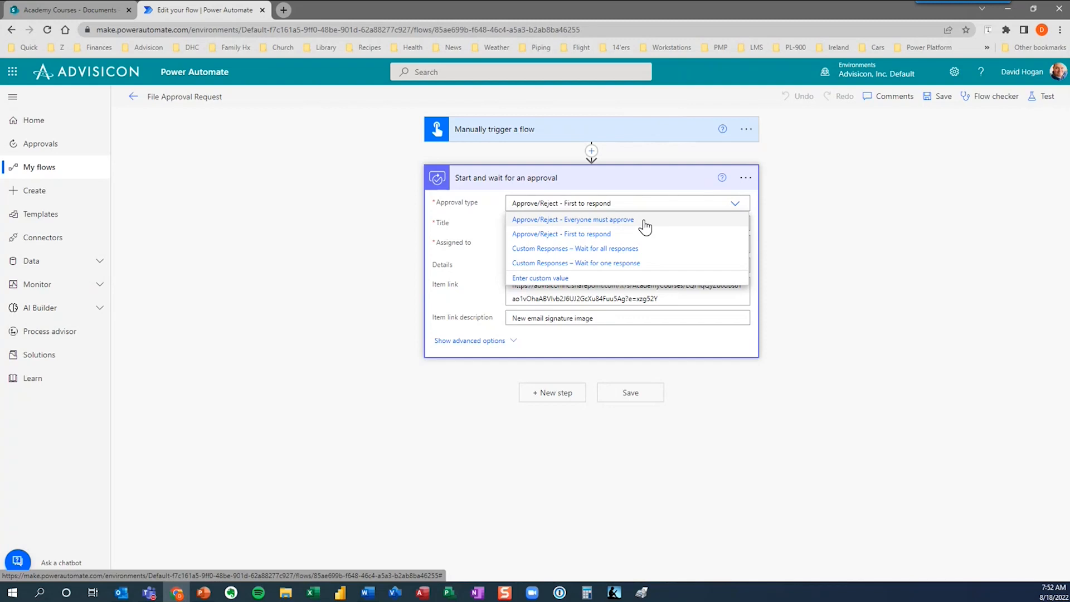
{"action": "left_click", "coordinate": [600, 234]}
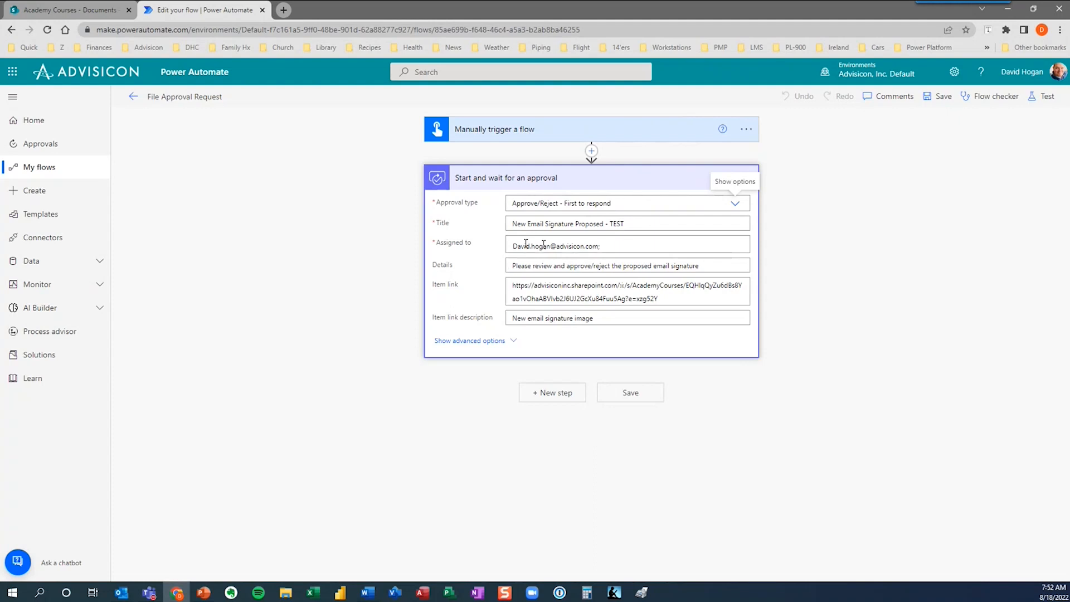
{"action": "left_click", "coordinate": [612, 244]}
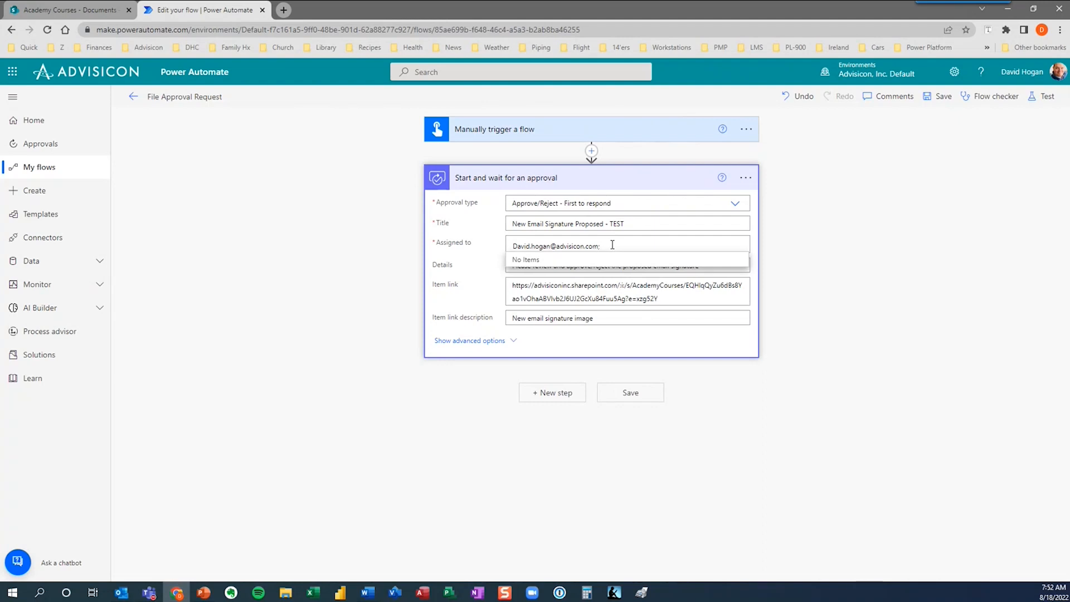
{"action": "left_click", "coordinate": [826, 259]}
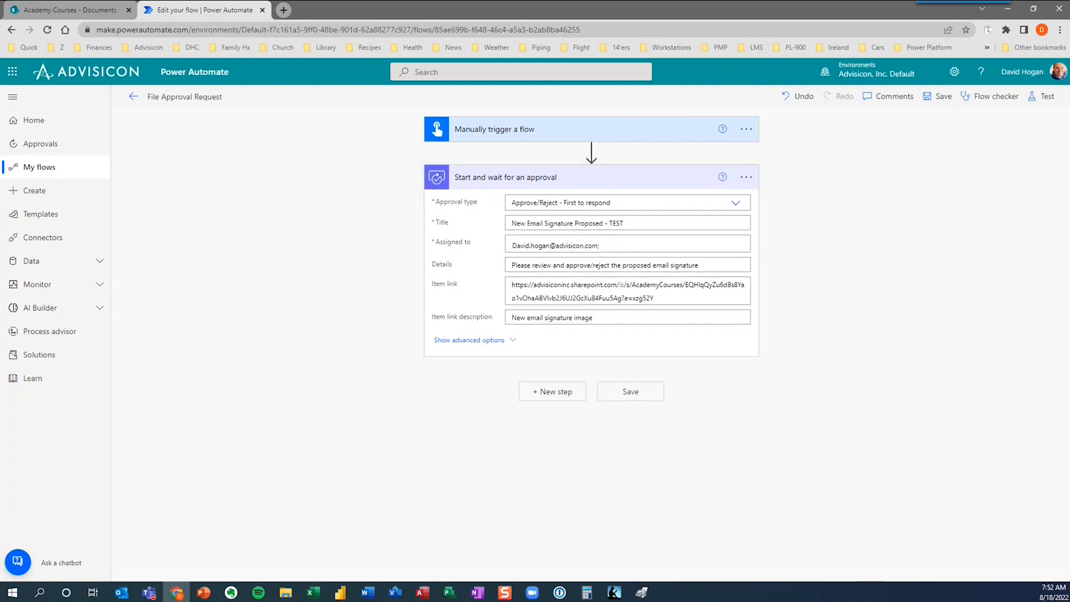
{"action": "left_click", "coordinate": [611, 265]}
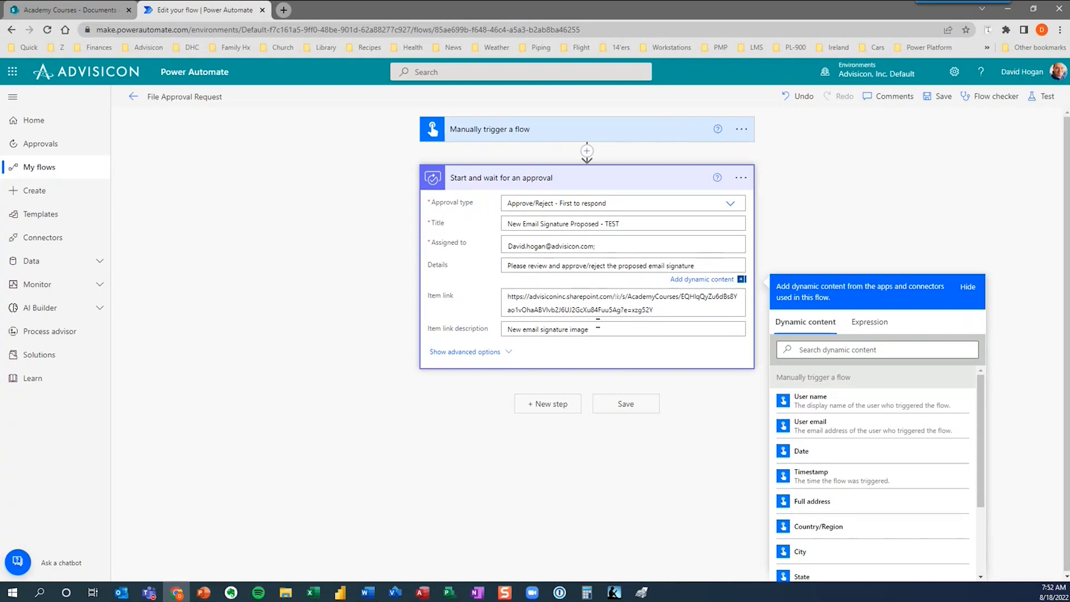
{"action": "left_click", "coordinate": [87, 11]}
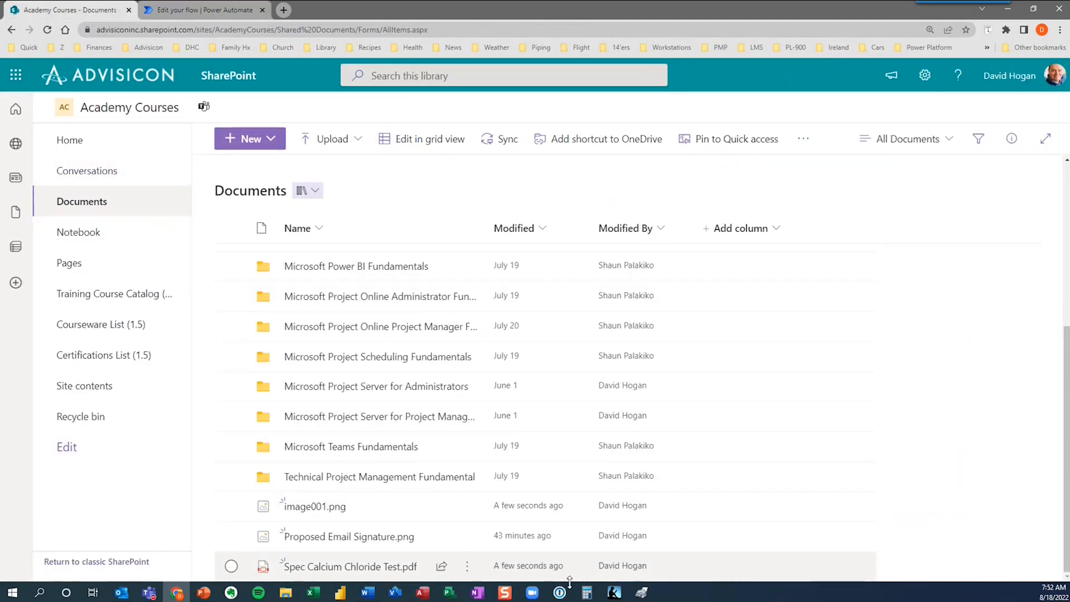
View the actions menu for Proposed Email Signature.png, then return to the flow editor.
{"action": "mouse_move", "coordinate": [468, 542]}
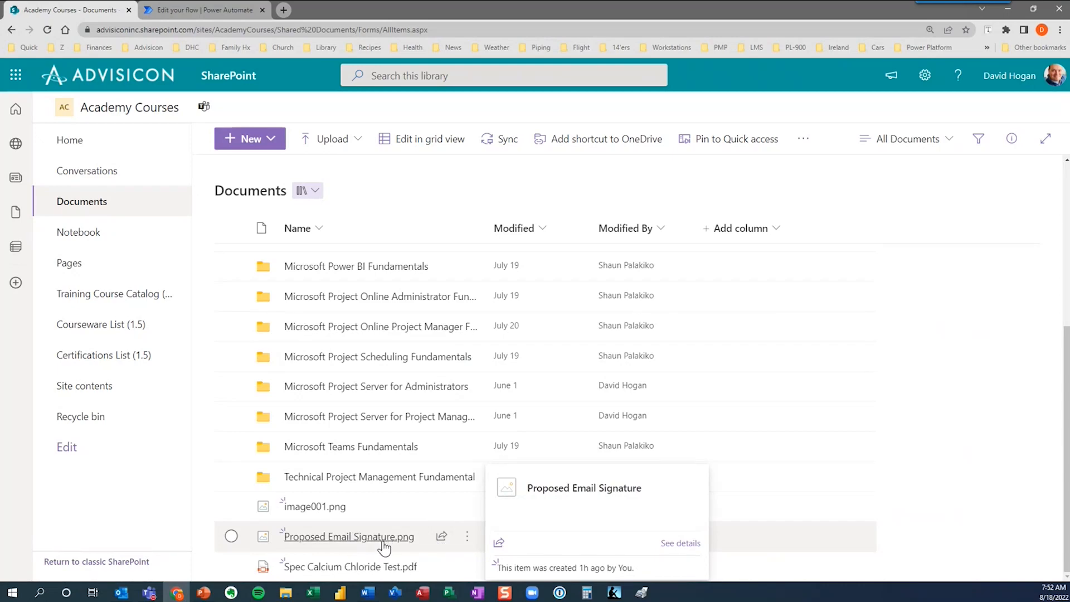
{"action": "left_click", "coordinate": [468, 541]}
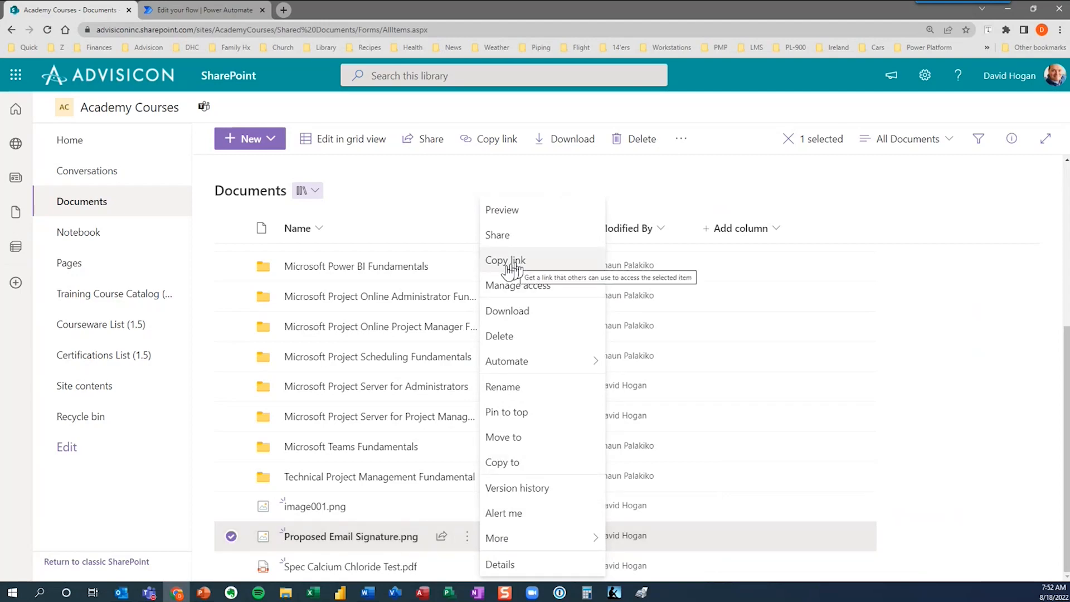
{"action": "left_click", "coordinate": [192, 12]}
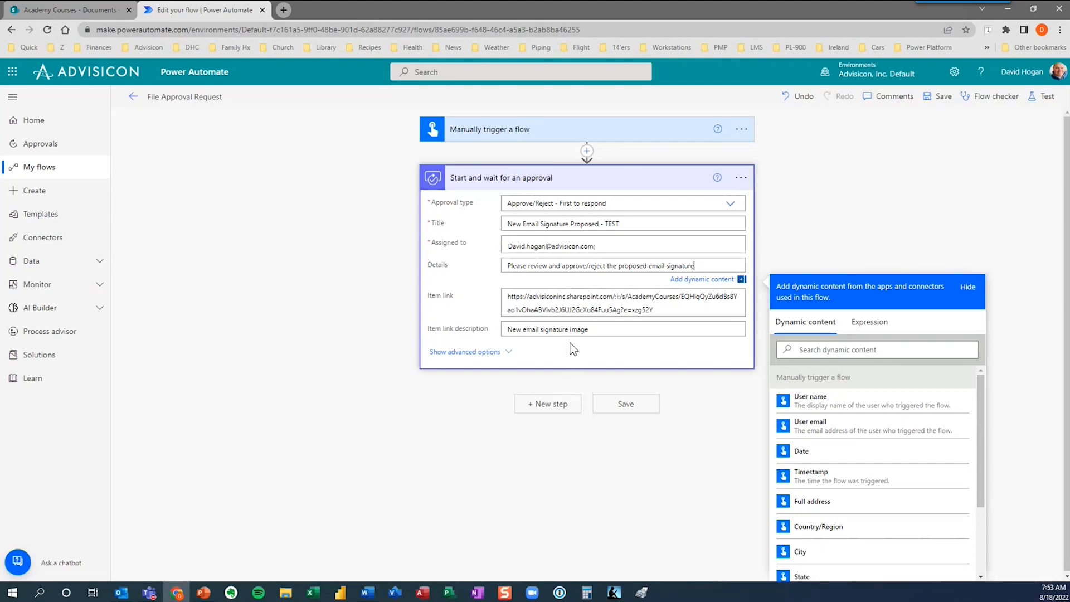
Save the File Approval Request flow and return to My flows.
{"action": "left_click", "coordinate": [627, 403]}
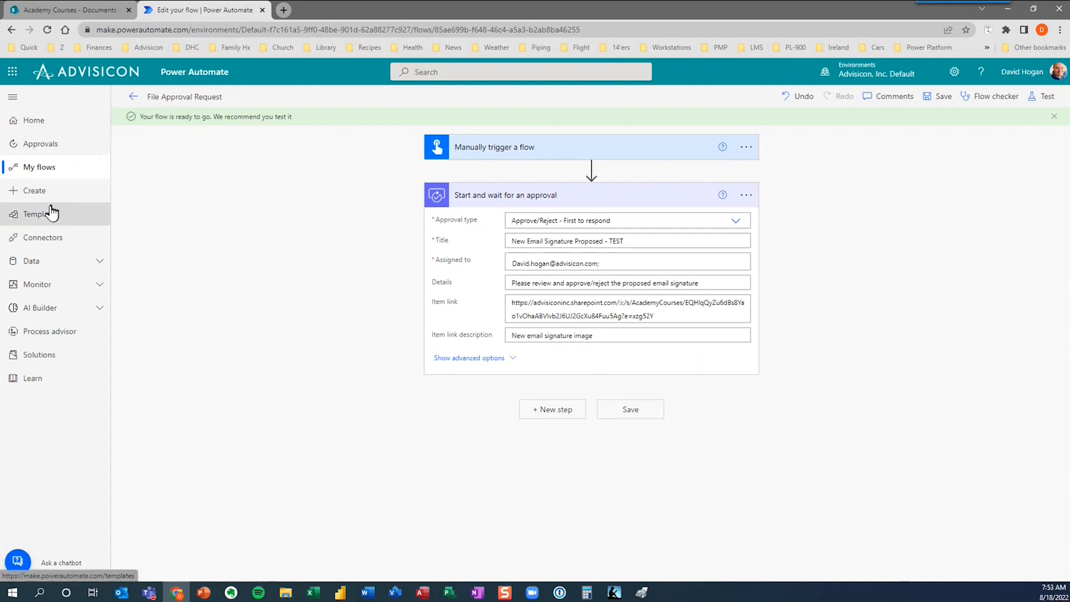
{"action": "left_click", "coordinate": [45, 167]}
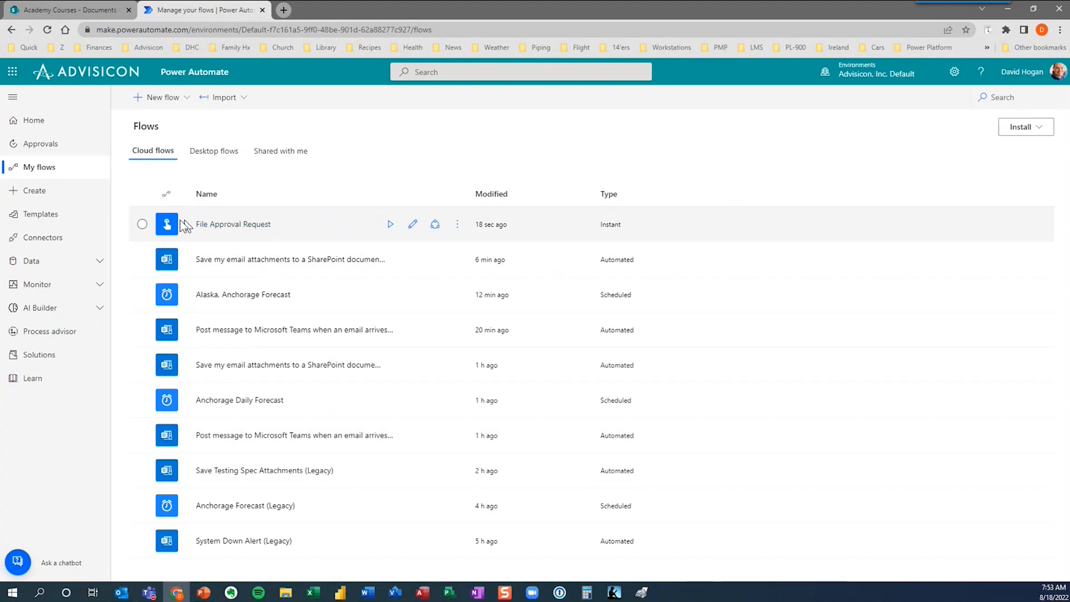
Run the File Approval Request flow manually and dismiss the run confirmation.
{"action": "left_click", "coordinate": [142, 224]}
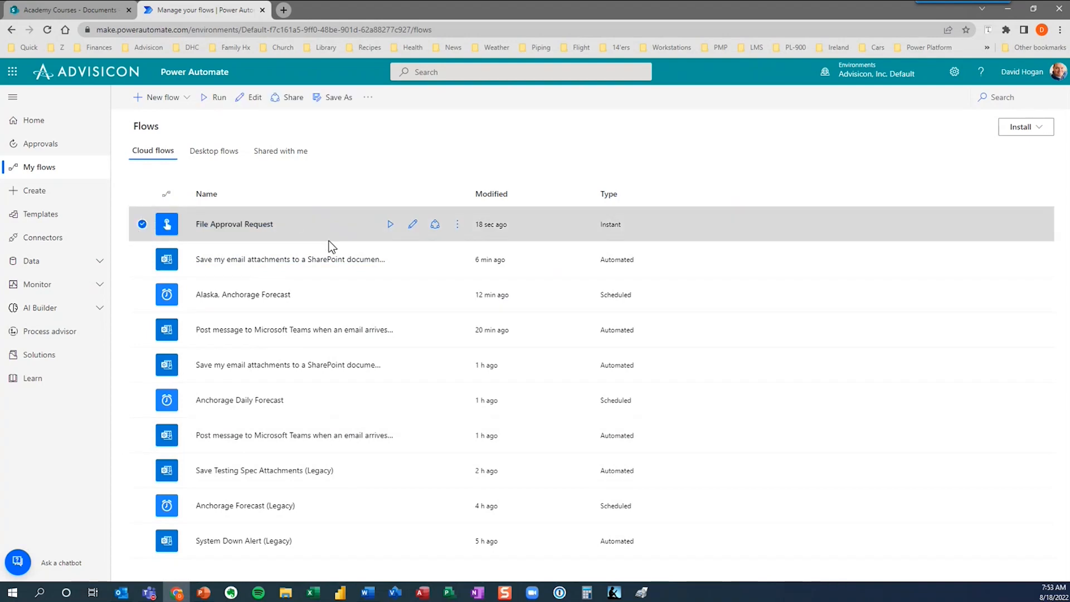
{"action": "left_click", "coordinate": [218, 98]}
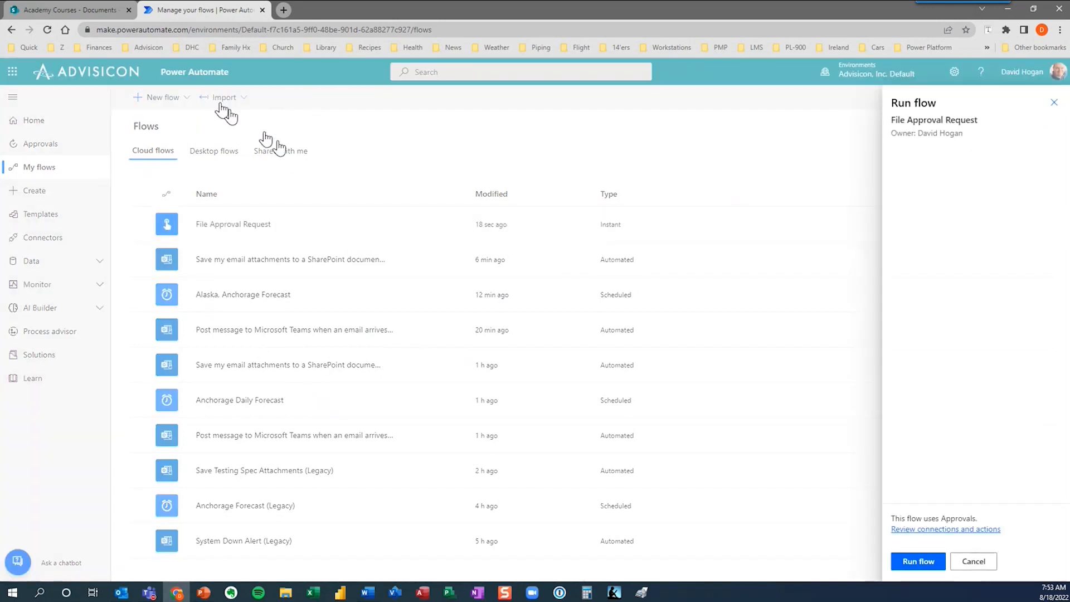
{"action": "left_click", "coordinate": [920, 561]}
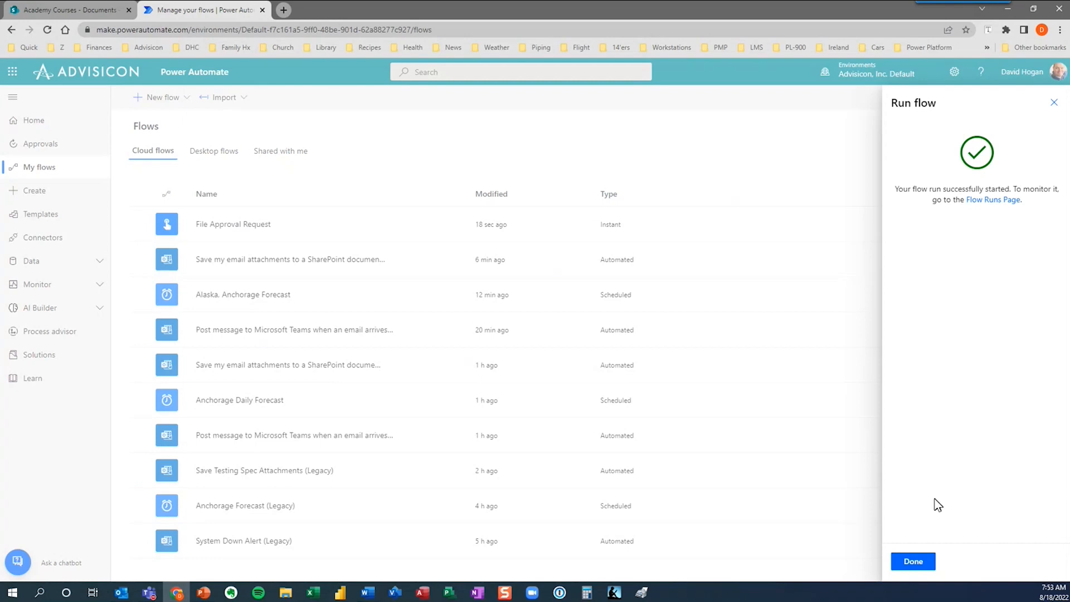
{"action": "left_click", "coordinate": [915, 564]}
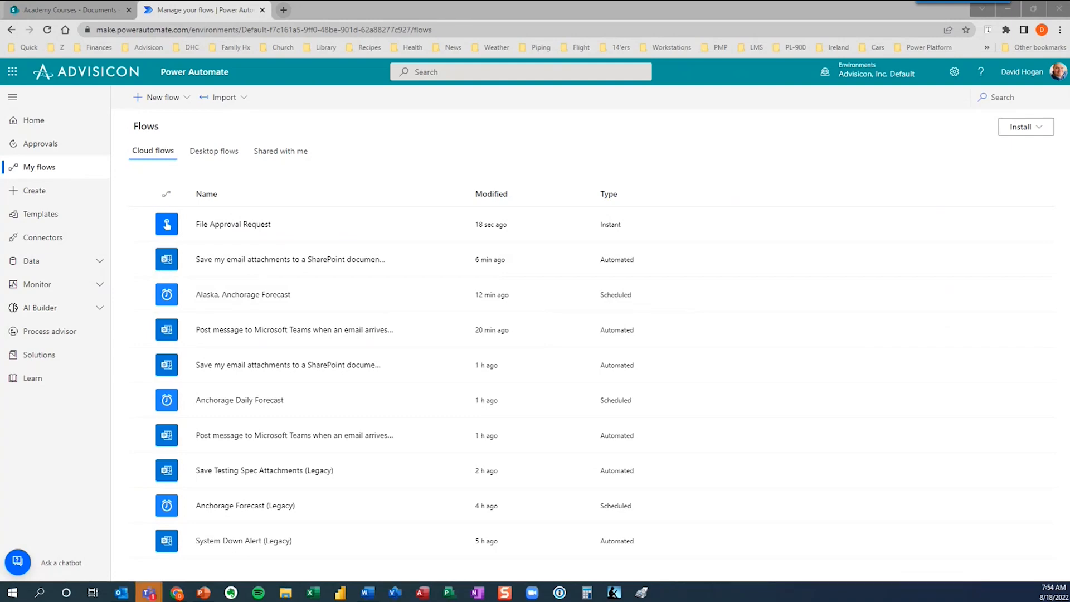
Bring the Teams Approvals window showing New Email Signature Proposed - TEST onto the screen.
{"action": "key", "text": "super+d"}
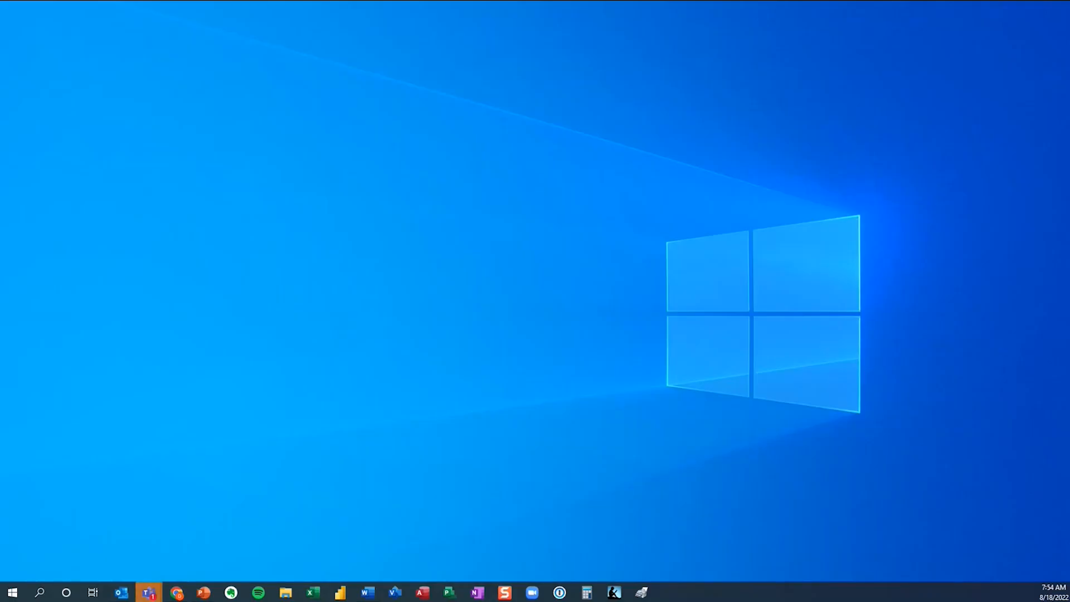
{"action": "key", "text": "super+d"}
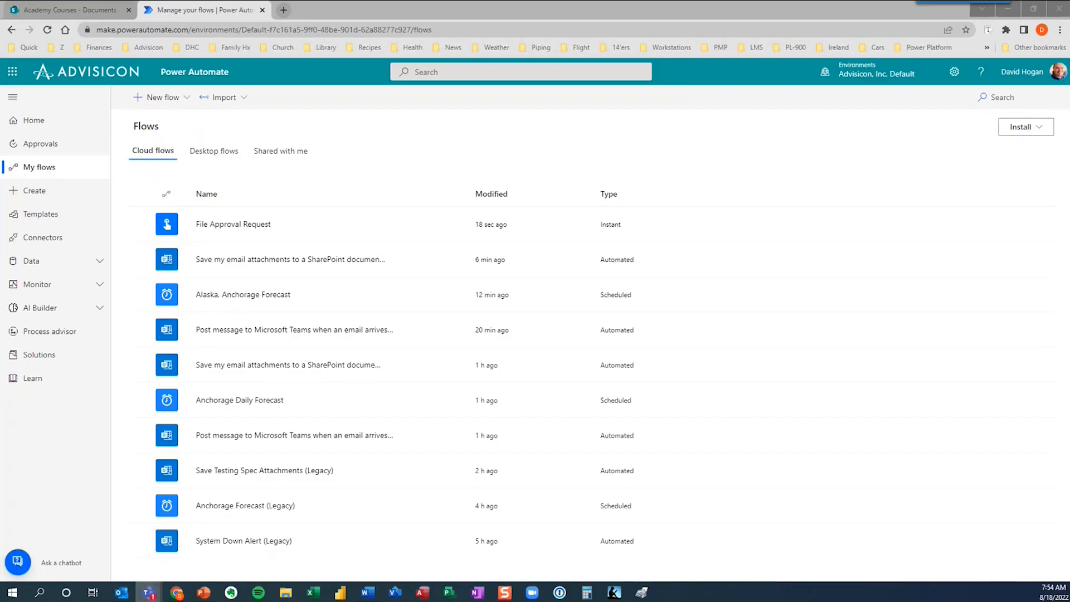
{"action": "left_click_drag", "start_coordinate": [1069, 42], "coordinate": [416, 57]}
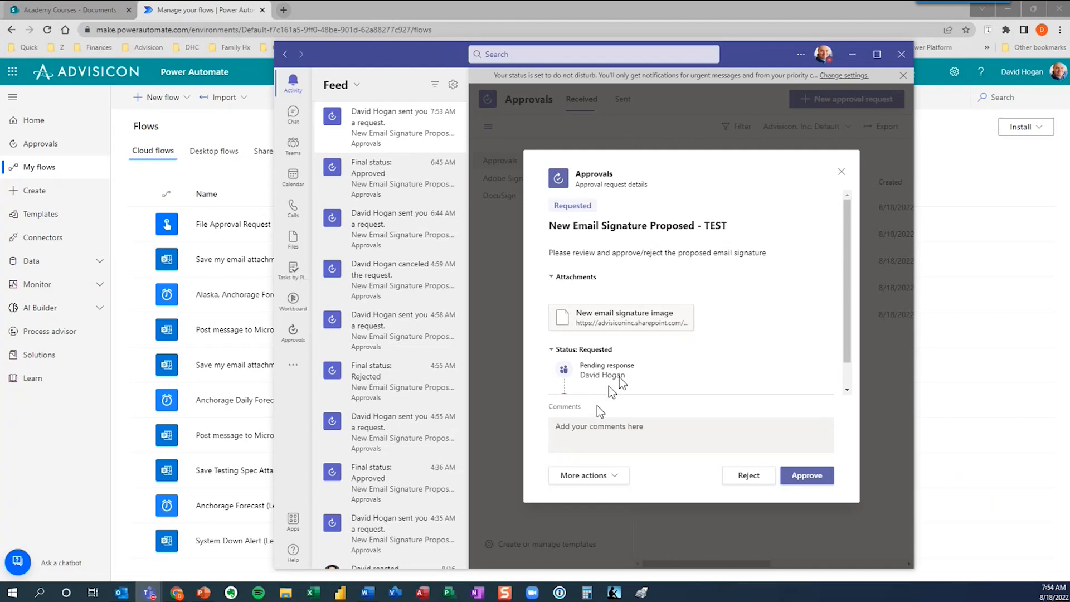
Preview the attached signature image, then return to the Teams approval request.
{"action": "left_click", "coordinate": [653, 325]}
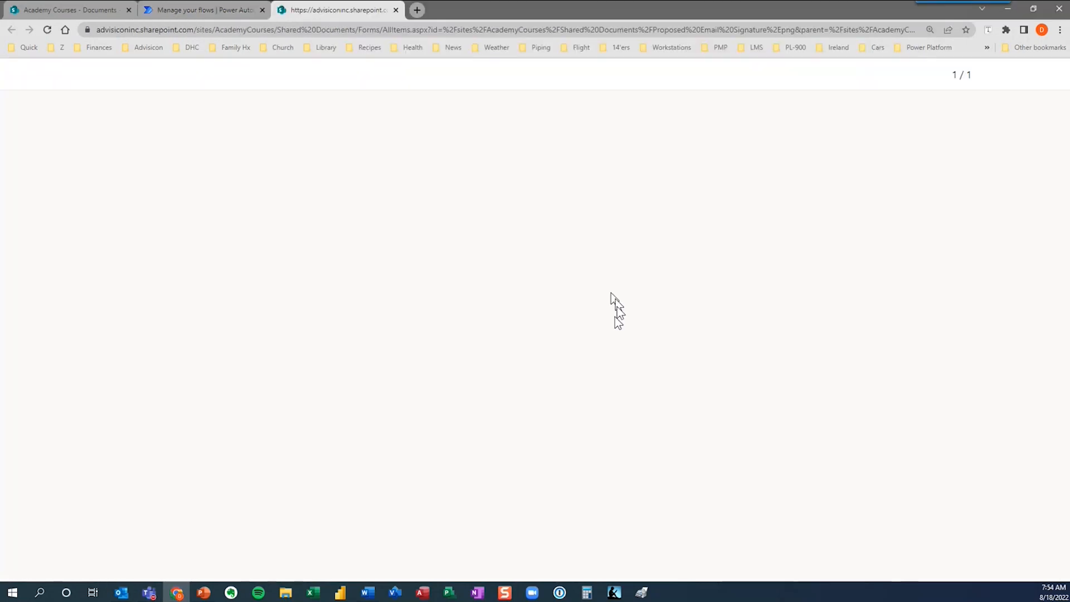
{"action": "left_click", "coordinate": [396, 9]}
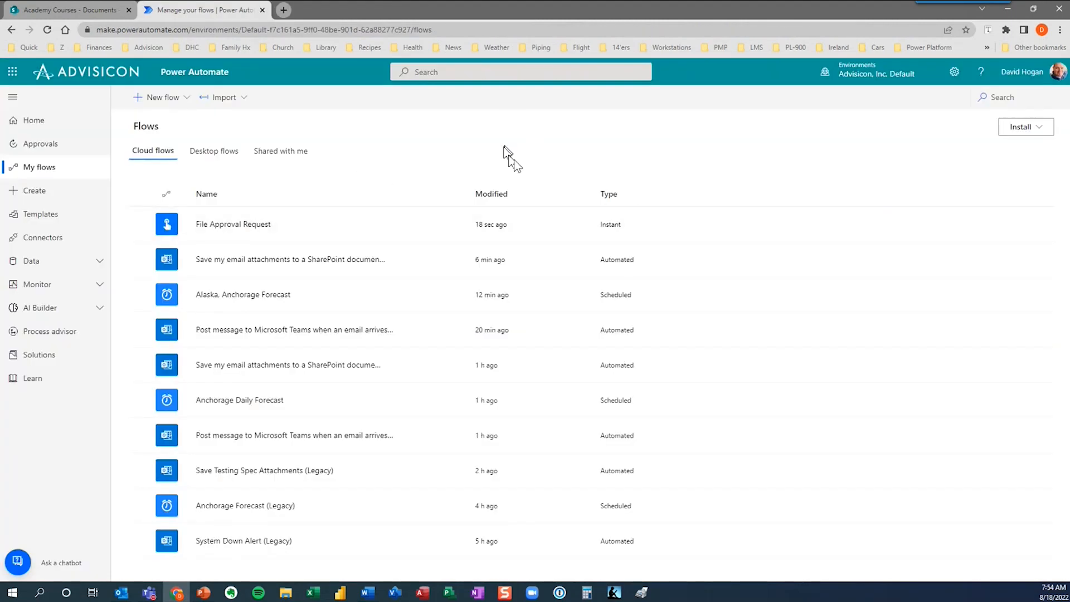
{"action": "key", "text": "alt+Tab"}
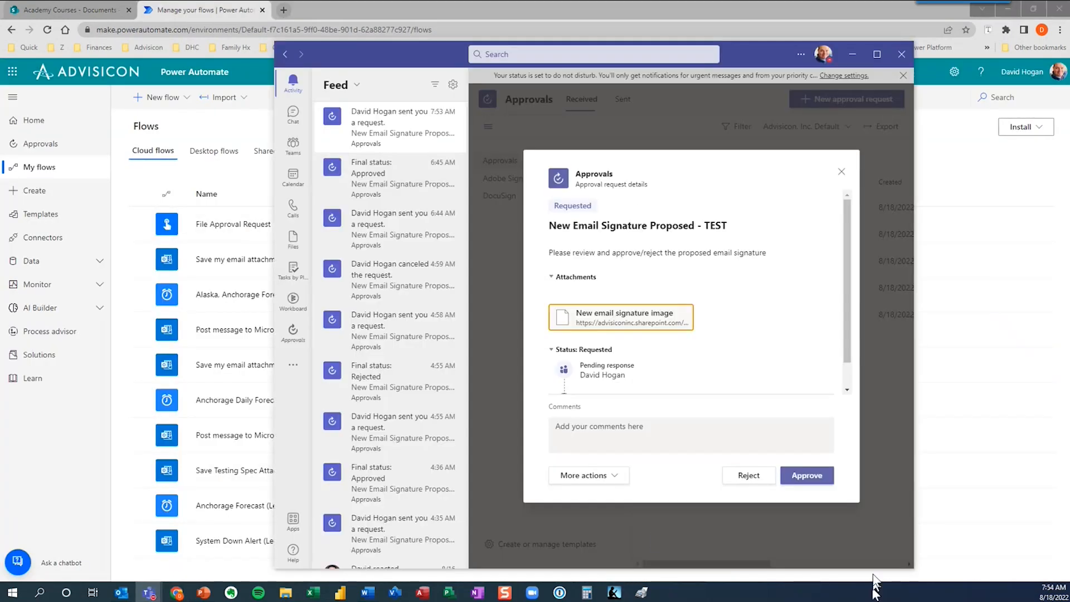
Approve New Email Signature Proposed - TEST, confirm its Approved status, and move Teams aside.
{"action": "left_click", "coordinate": [805, 476]}
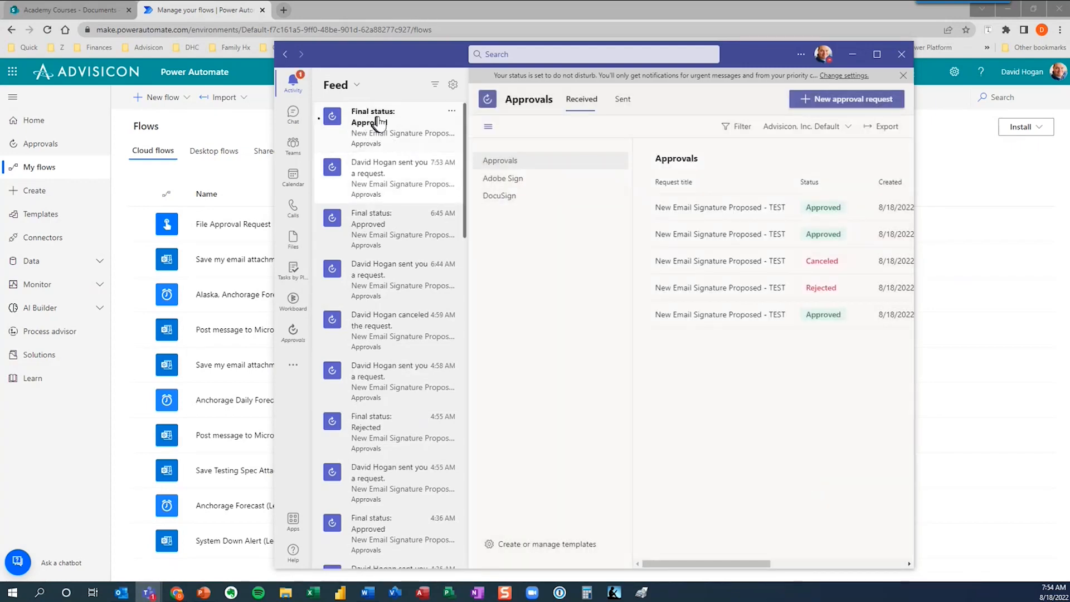
{"action": "left_click", "coordinate": [398, 124]}
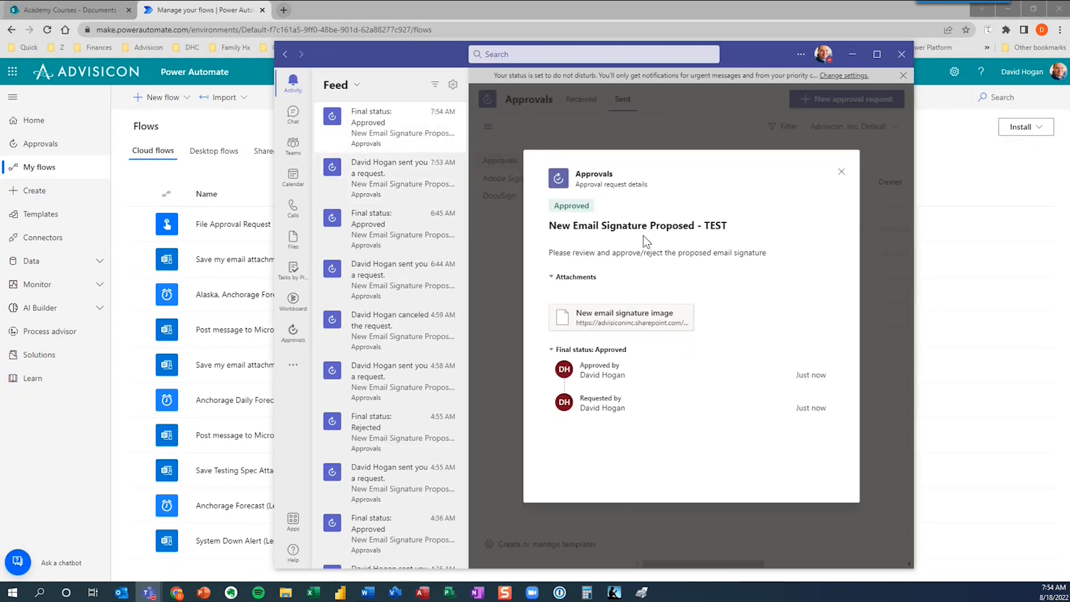
{"action": "left_click", "coordinate": [903, 76]}
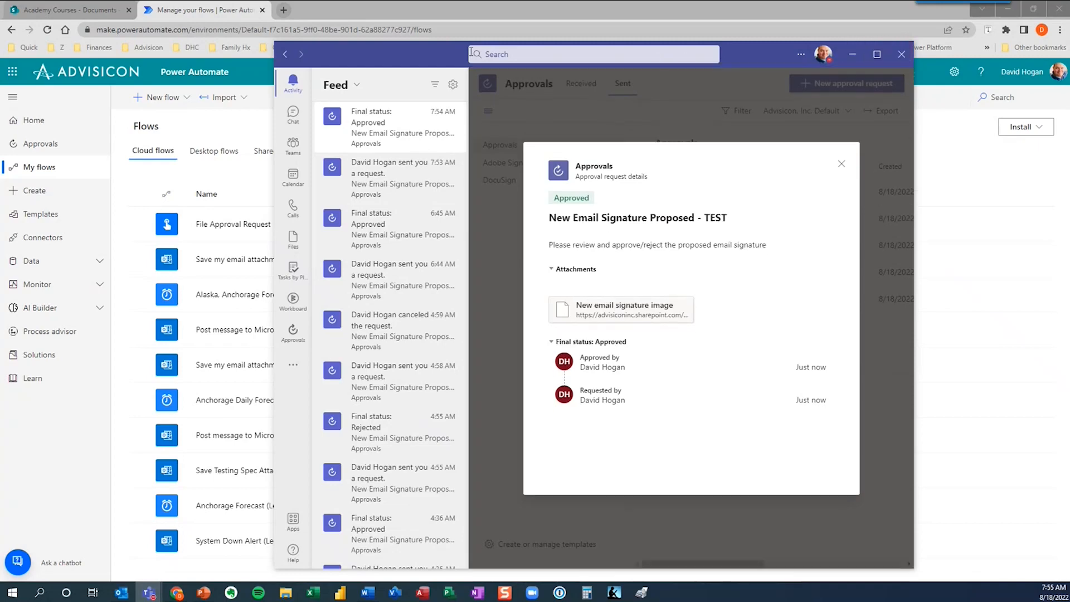
{"action": "left_click", "coordinate": [841, 168]}
{"action": "left_click_drag", "start_coordinate": [447, 58], "coordinate": [1069, 223]}
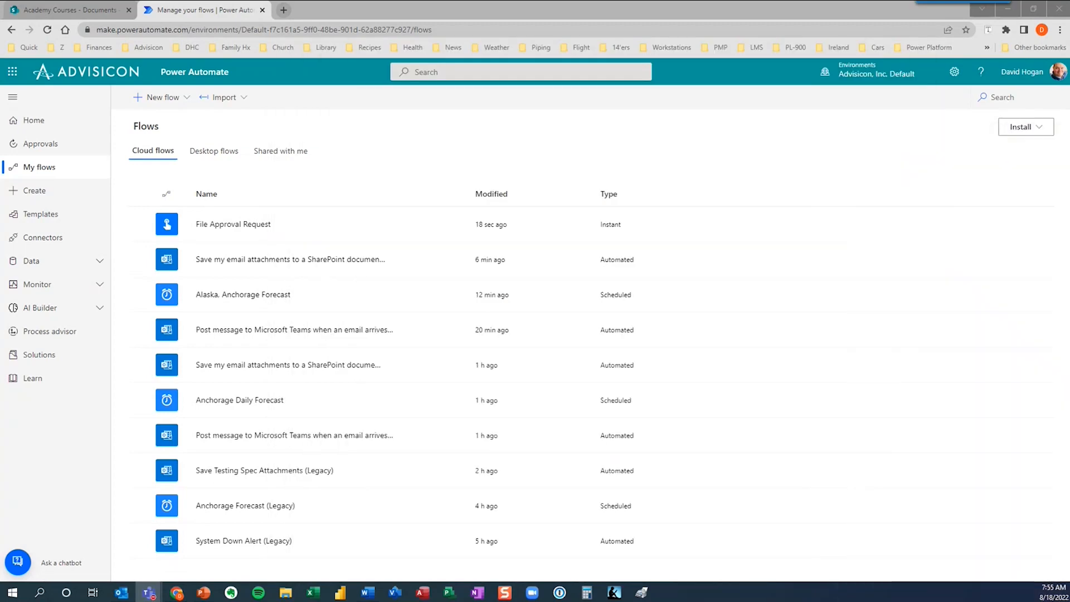